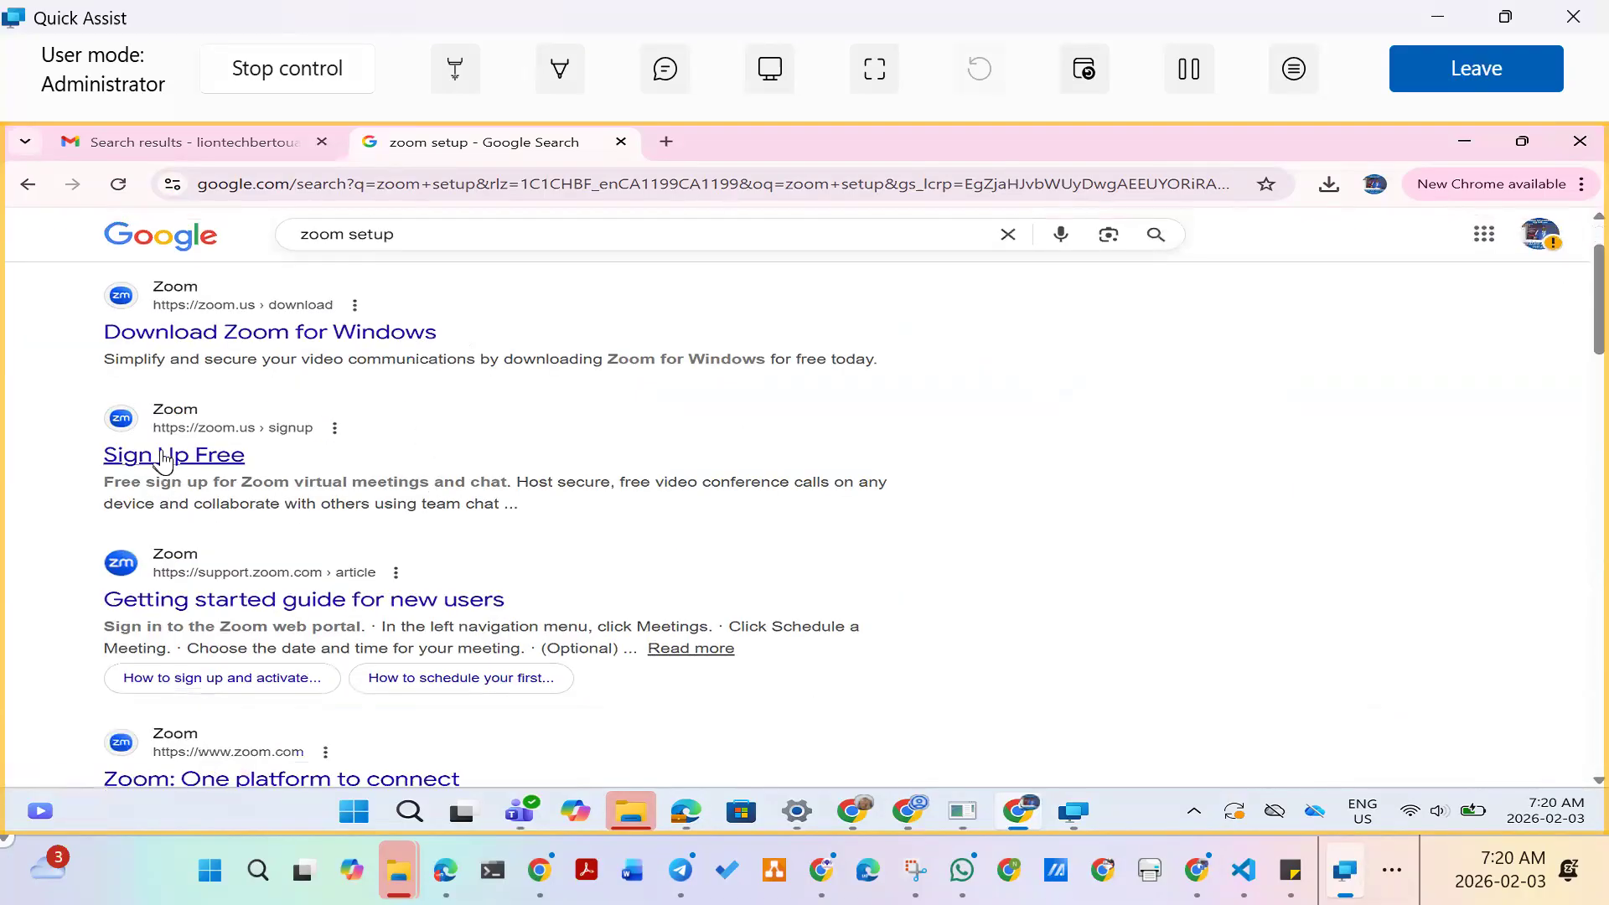
# Open Zoom's Sign Up Free page from the search results and look over the free Basic account features.
pyautogui.click(142, 466)
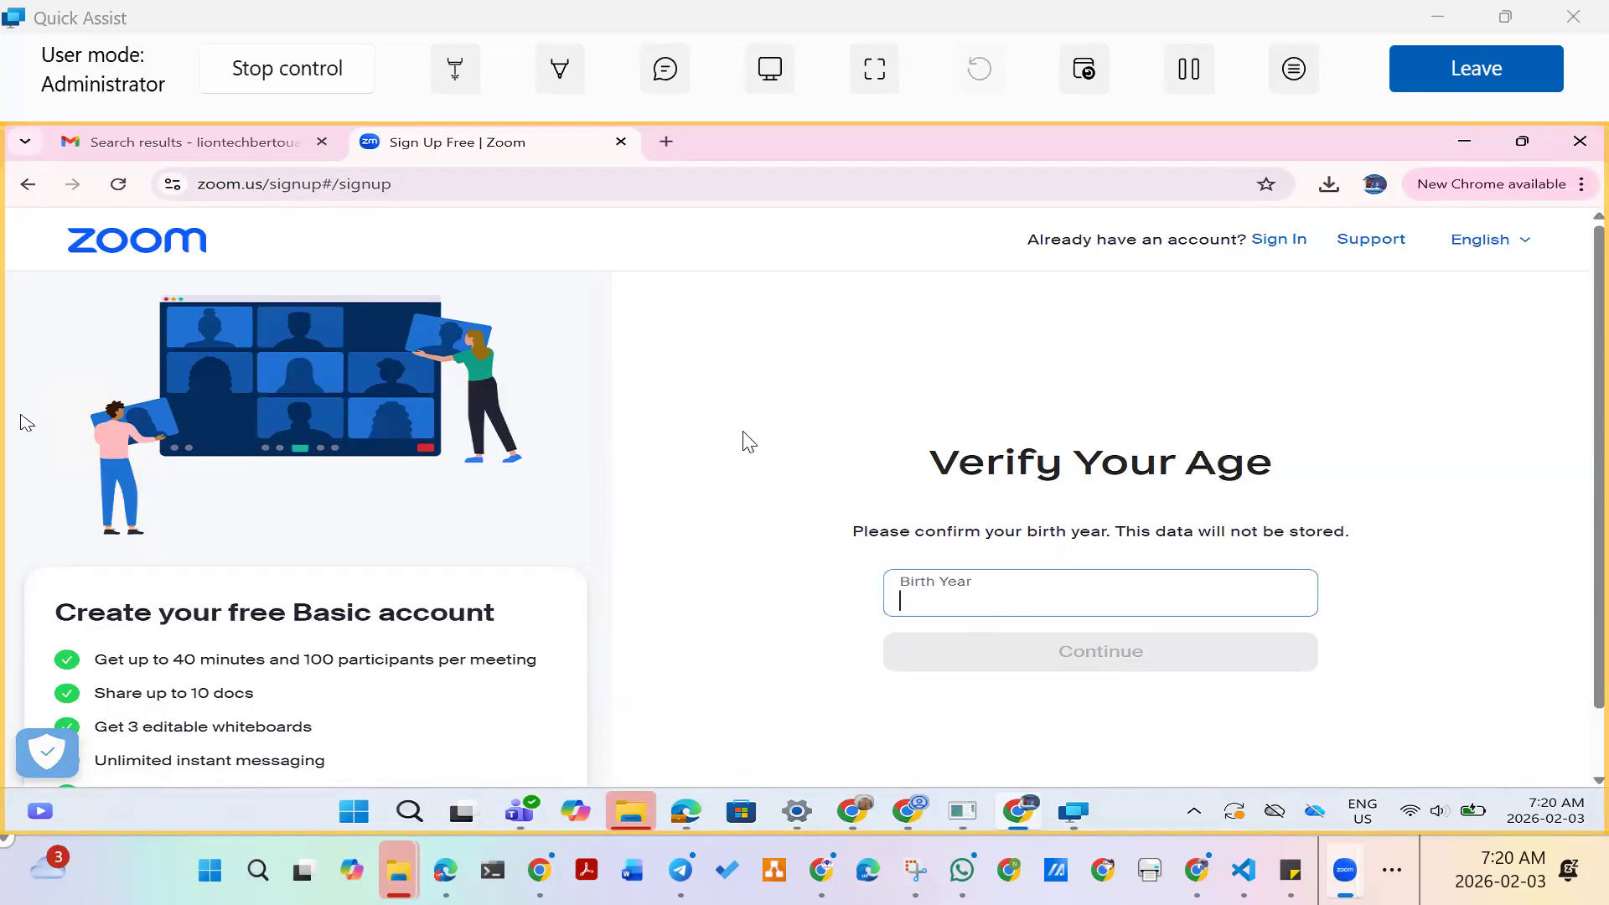
pyautogui.click(481, 467)
pyautogui.scroll(-1, 441, 613)
pyautogui.scroll(1, 452, 683)
pyautogui.scroll(-1, 455, 683)
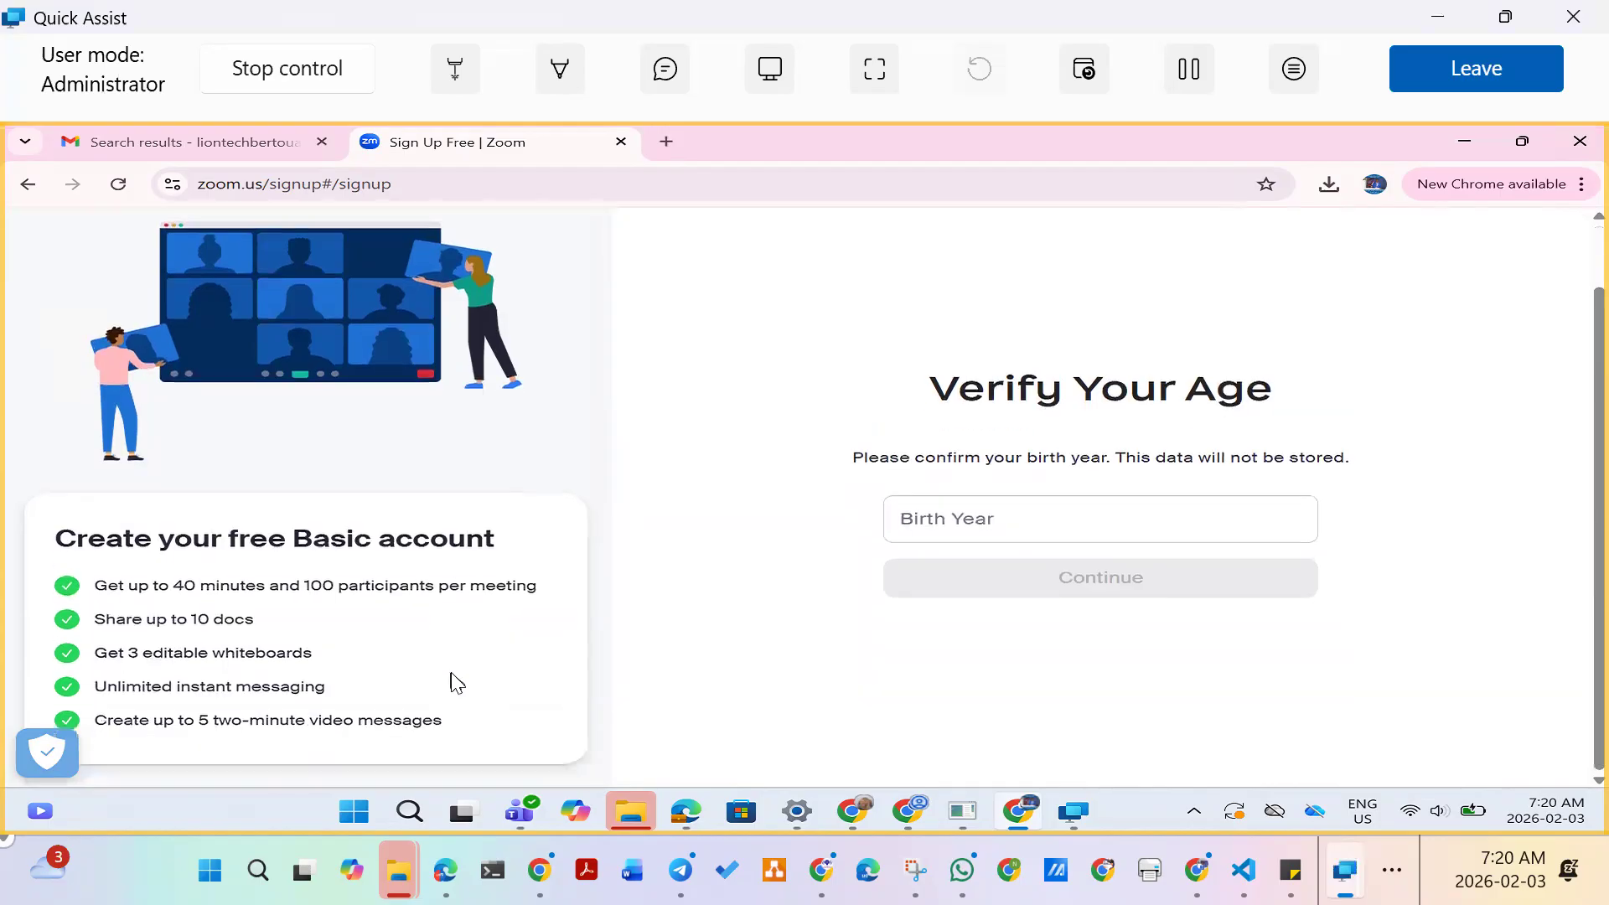
pyautogui.scroll(1, 352, 585)
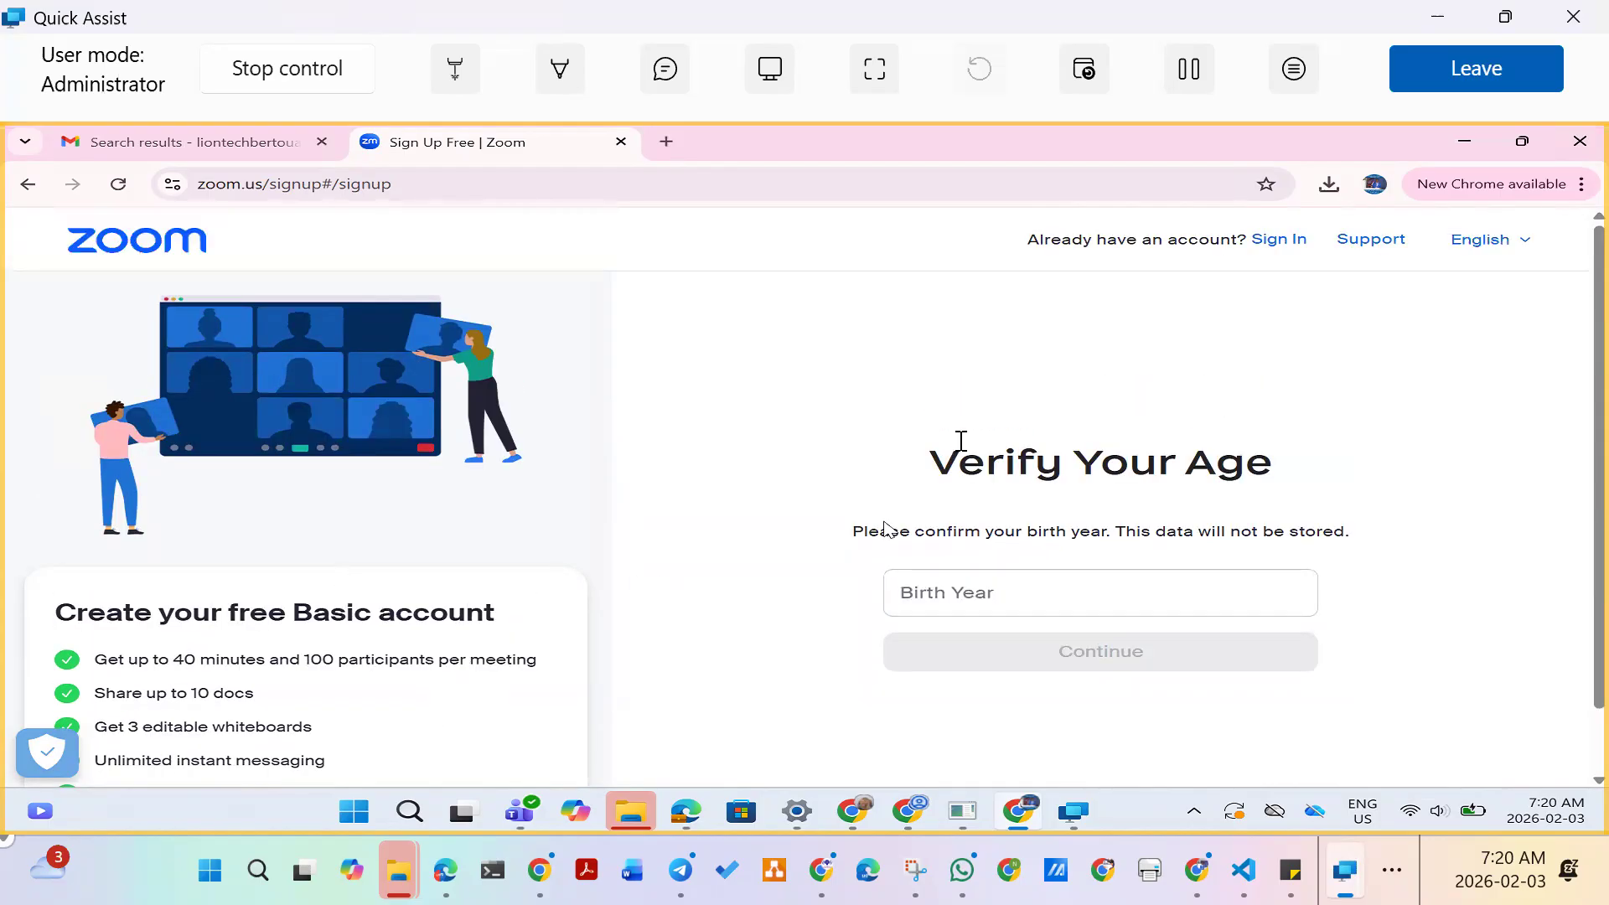
# Enter the birth year for Zoom's age verification and continue to the account sign-up.
pyautogui.click(973, 594)
pyautogui.write('1992')
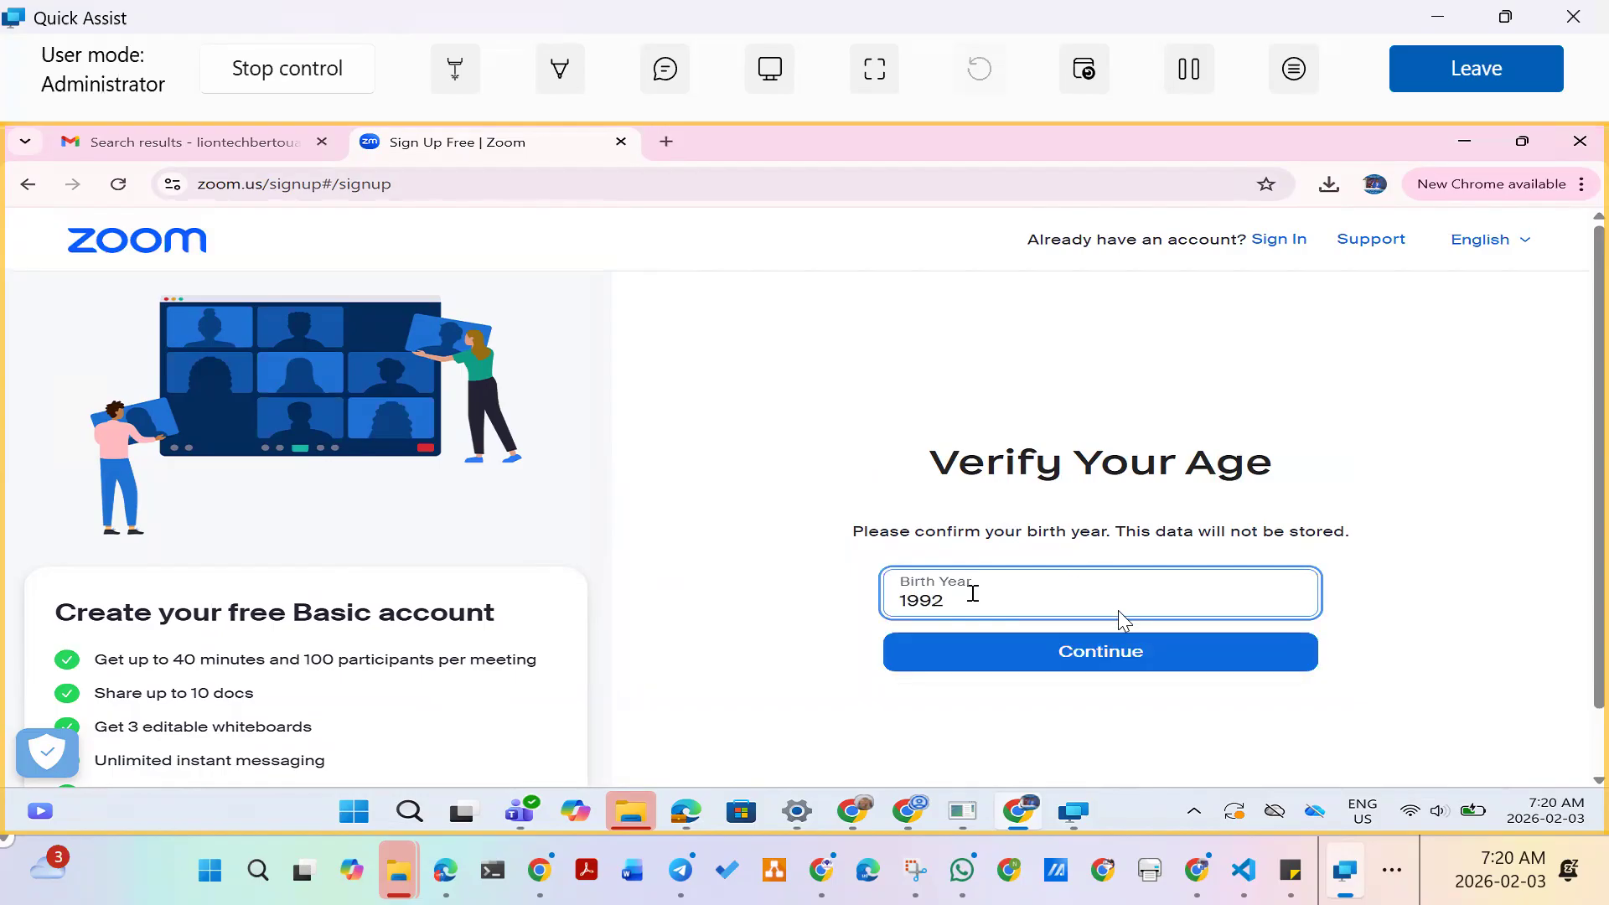
pyautogui.click(1057, 657)
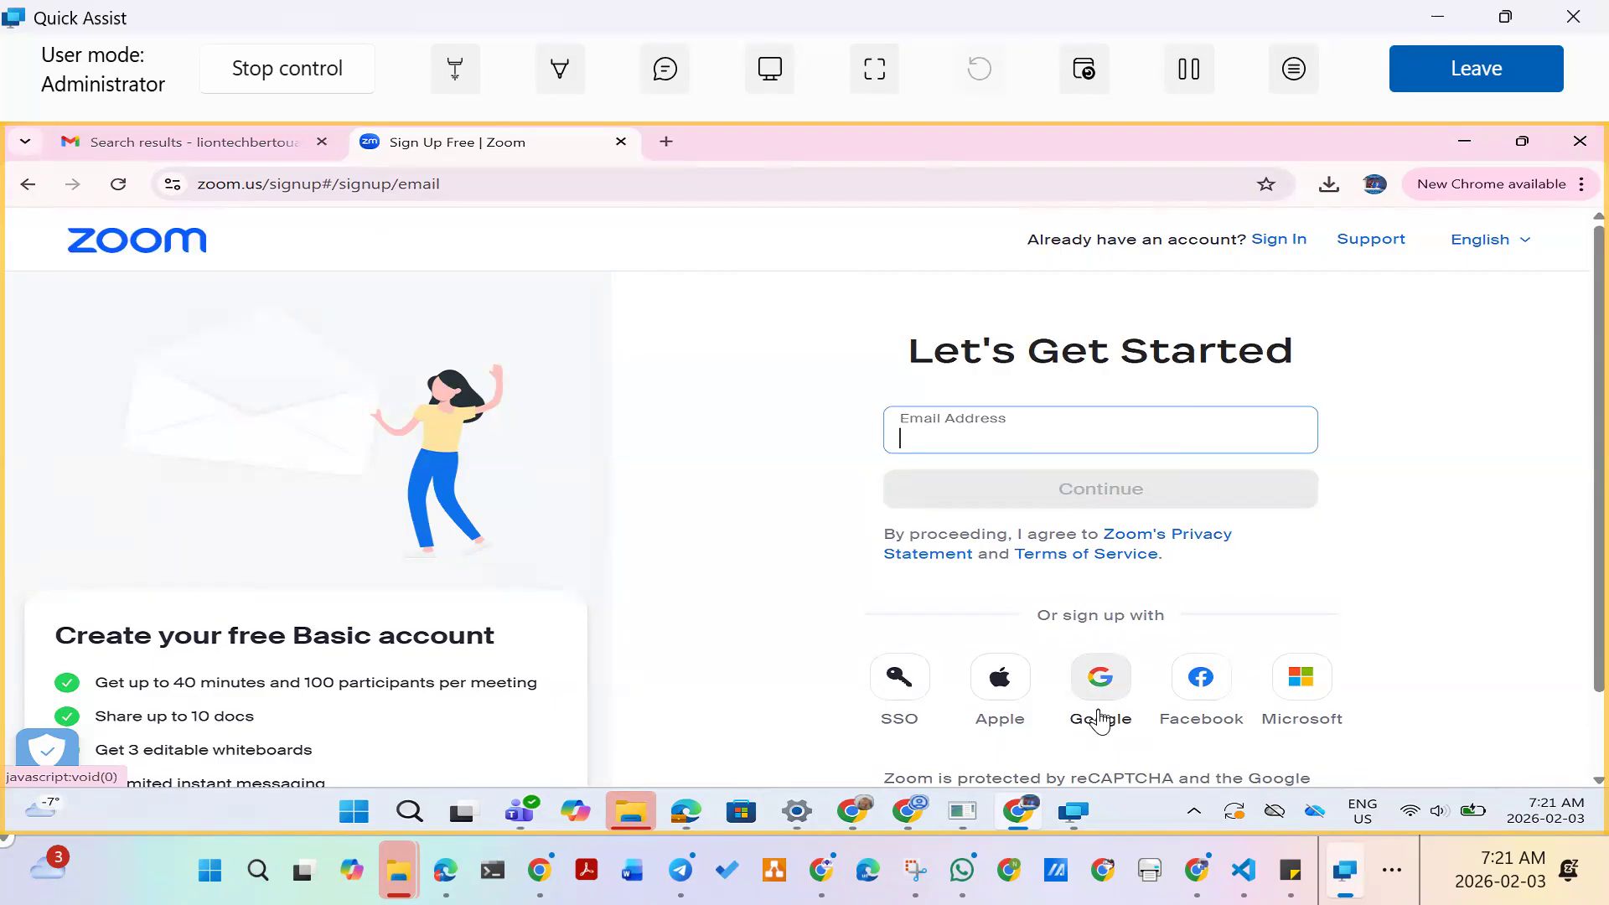
# Create the Zoom account with the listed Google account, approving access, and dismiss the text-message offer.
pyautogui.click(1101, 702)
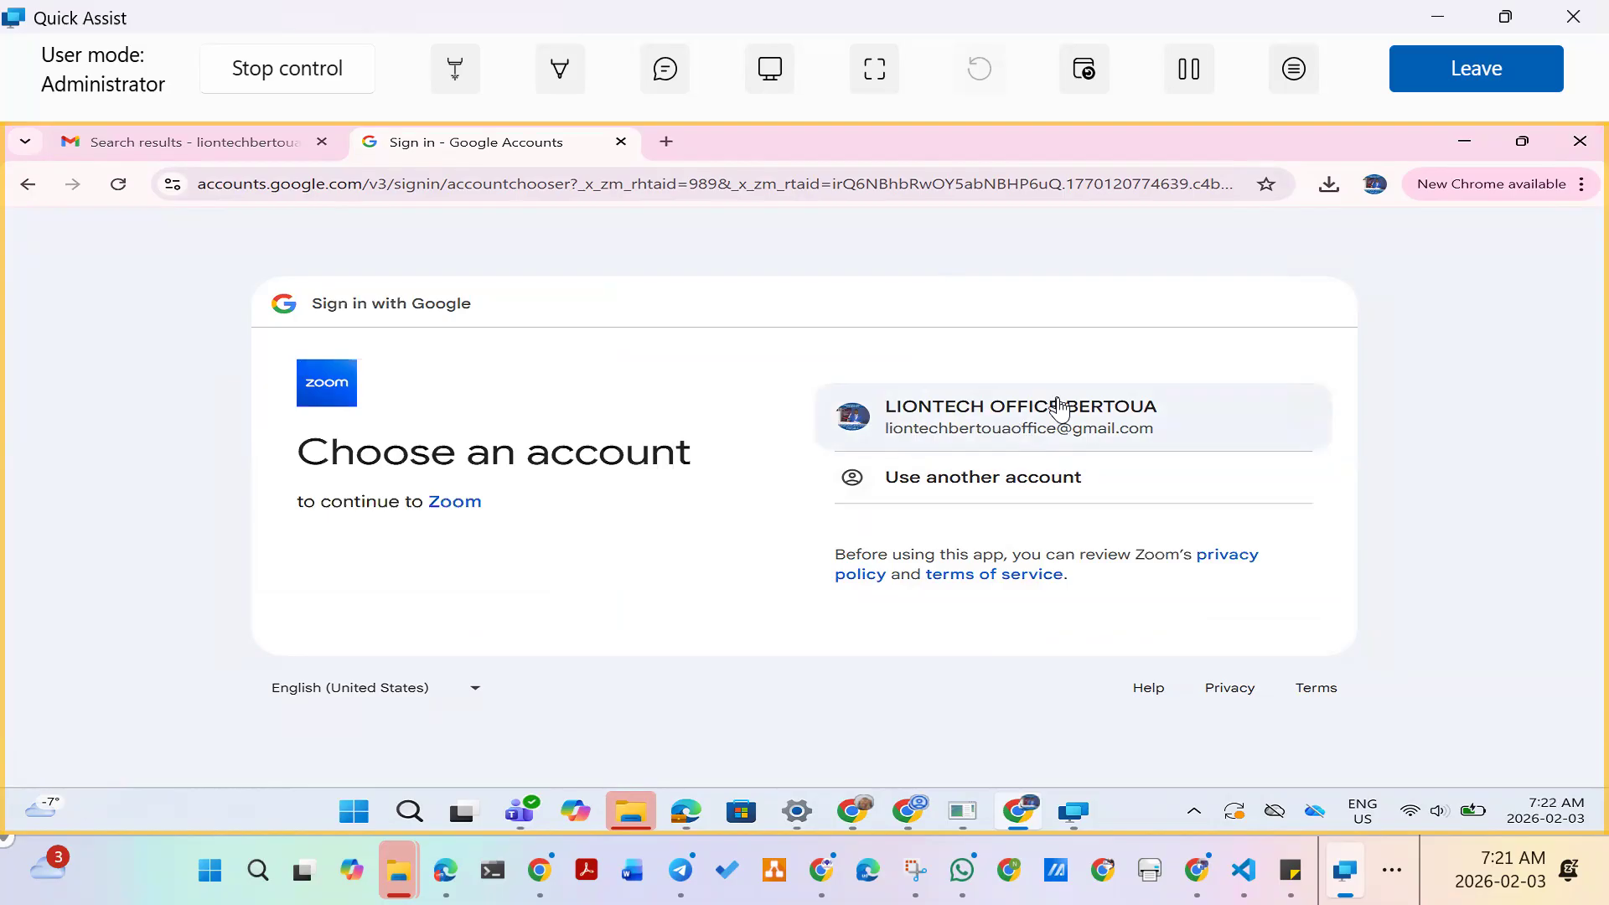
pyautogui.click(1010, 431)
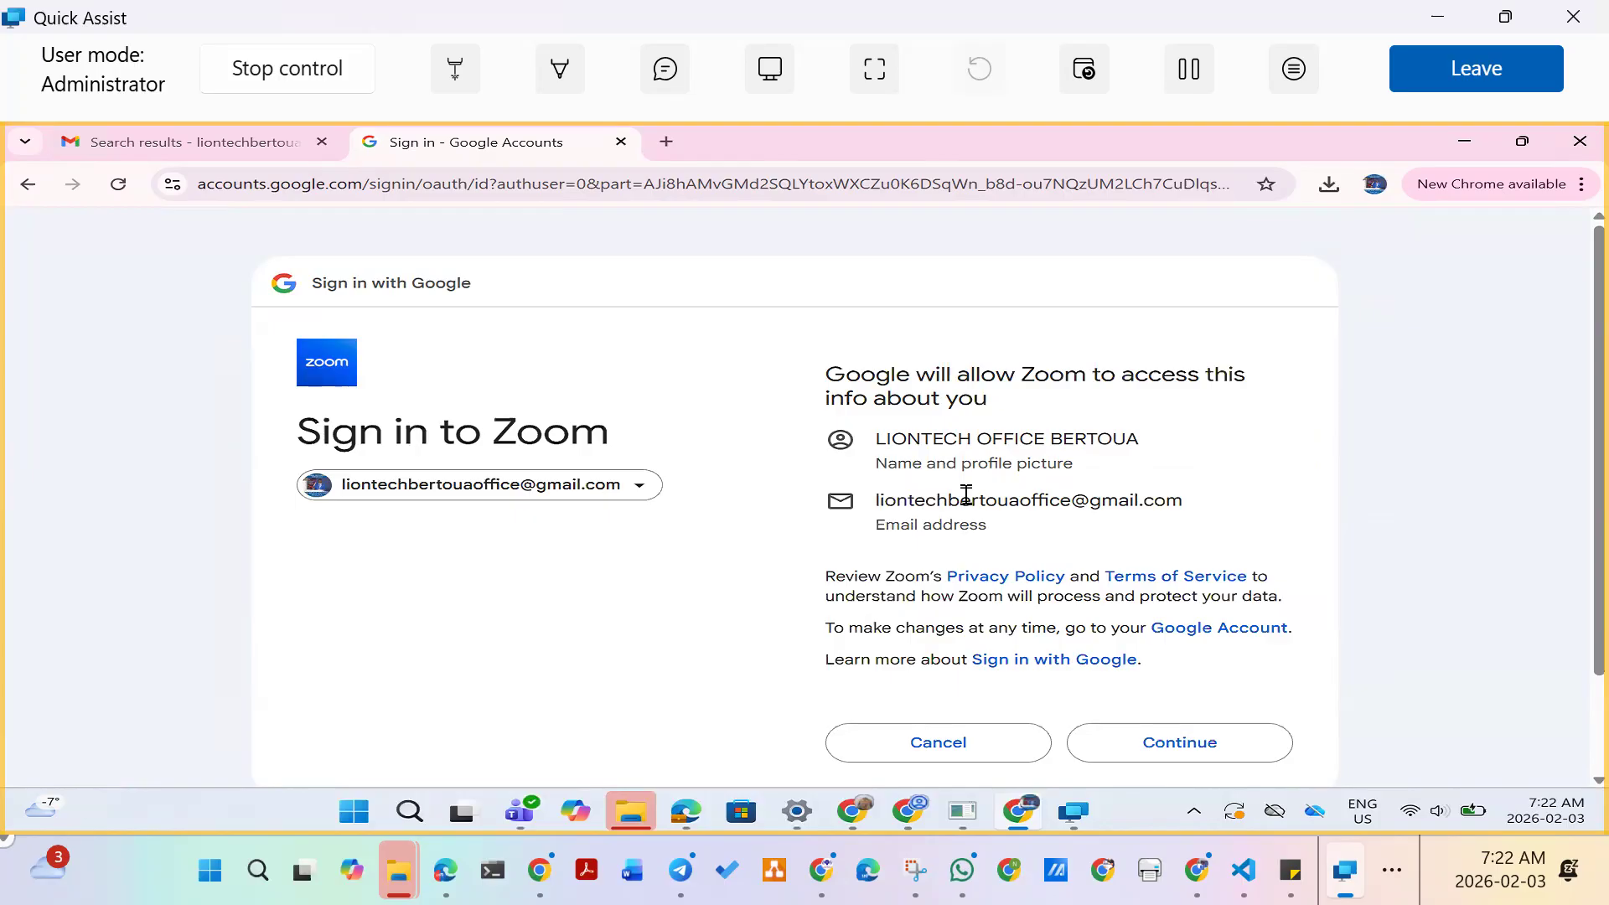
pyautogui.click(1159, 746)
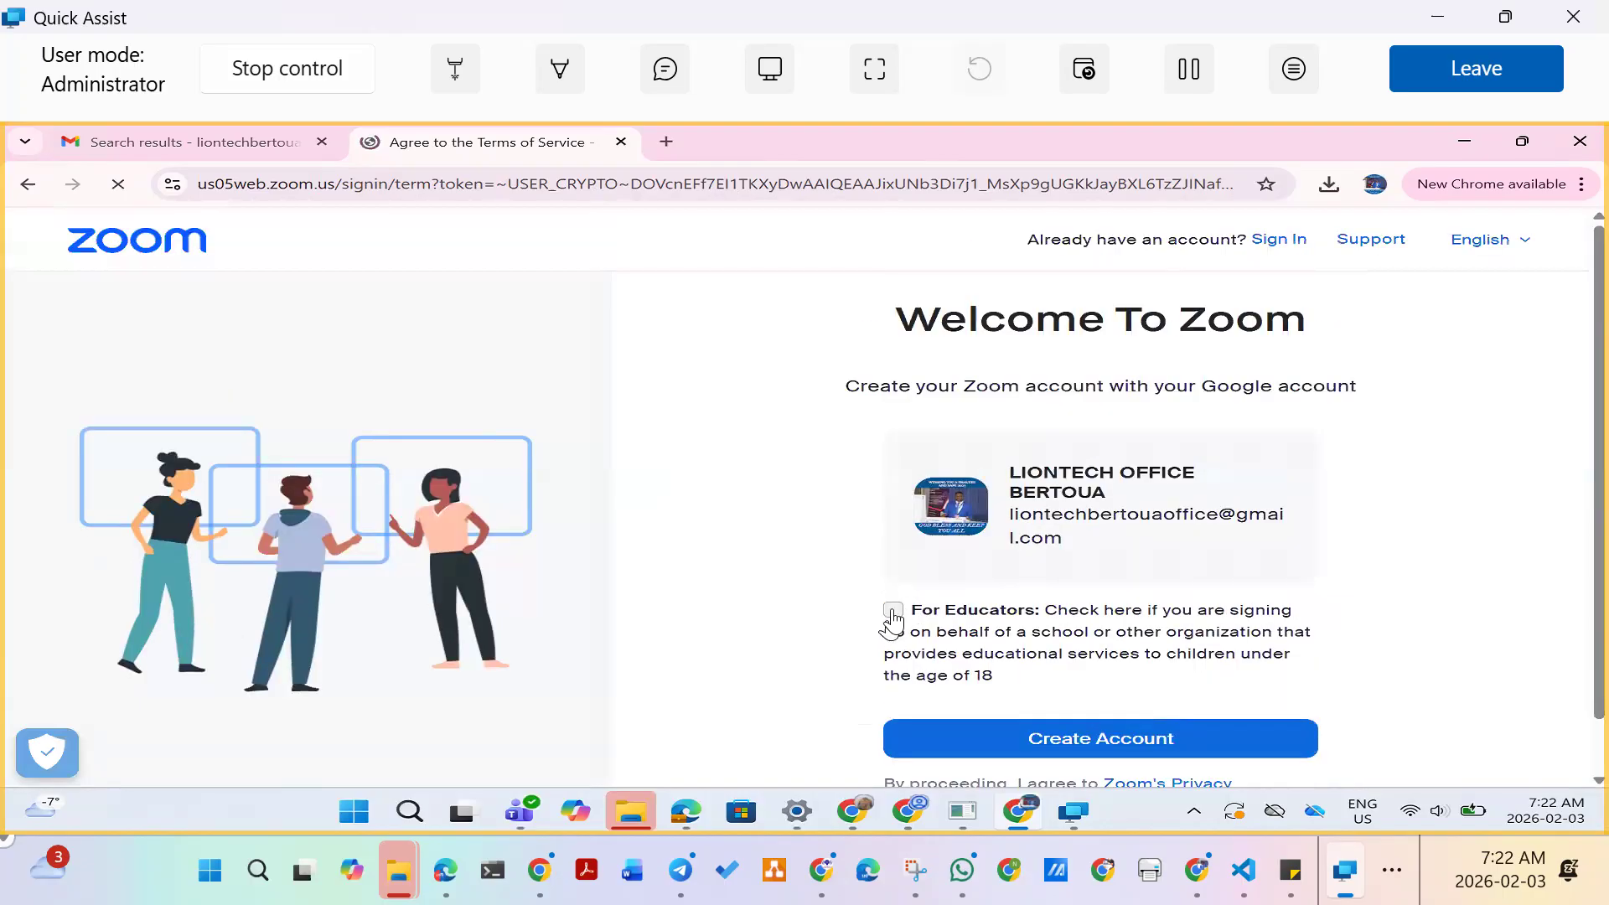
pyautogui.click(1065, 739)
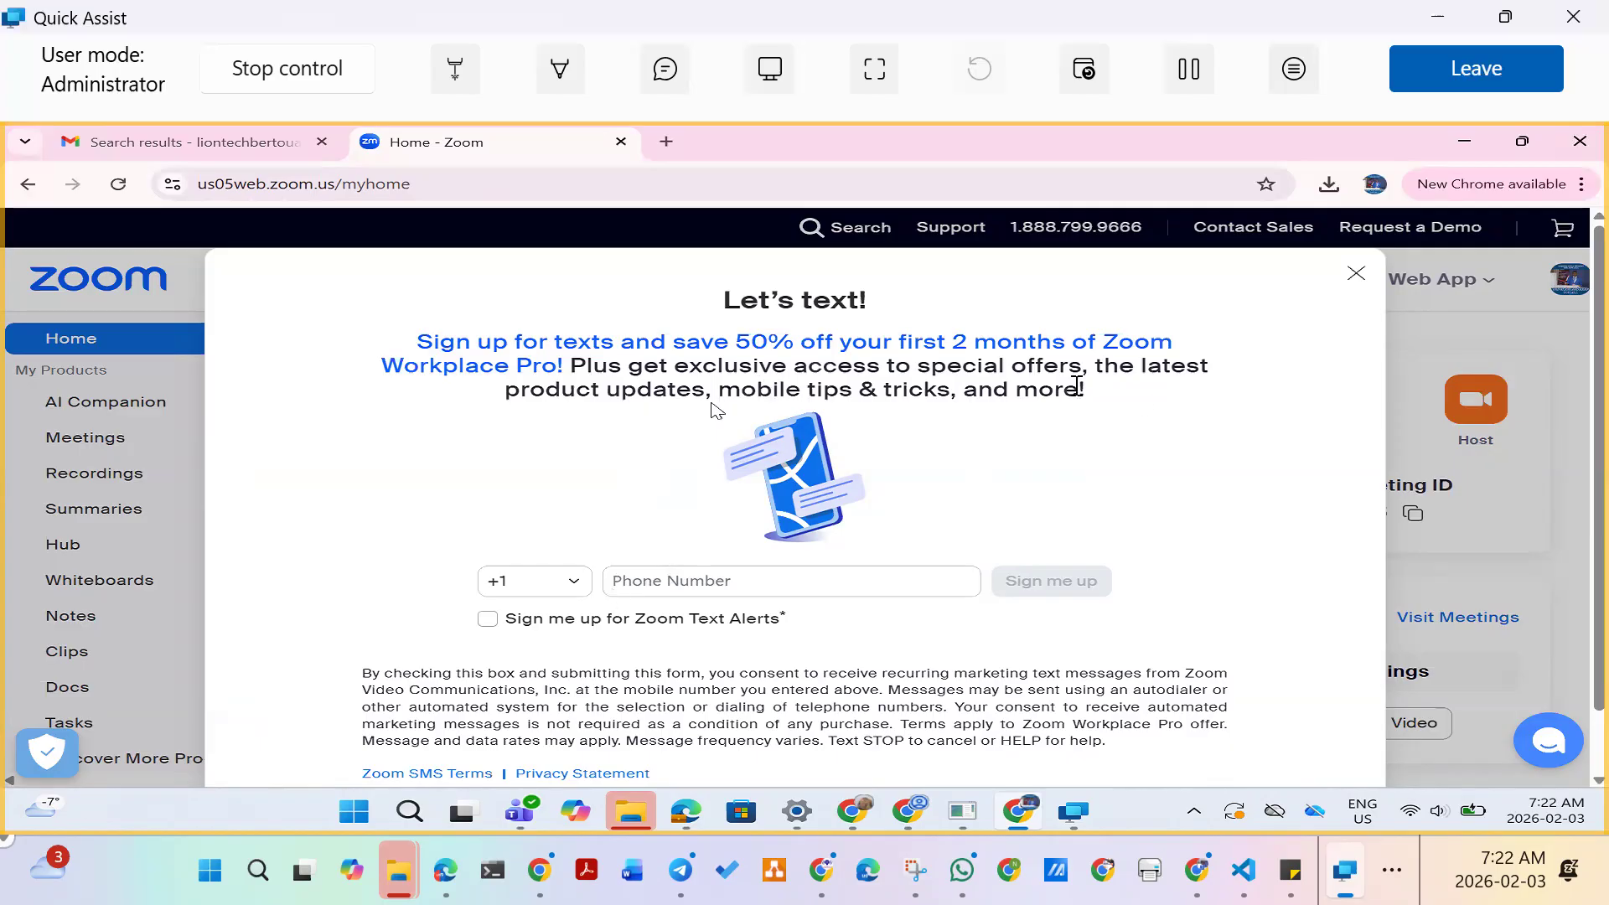
pyautogui.click(1354, 276)
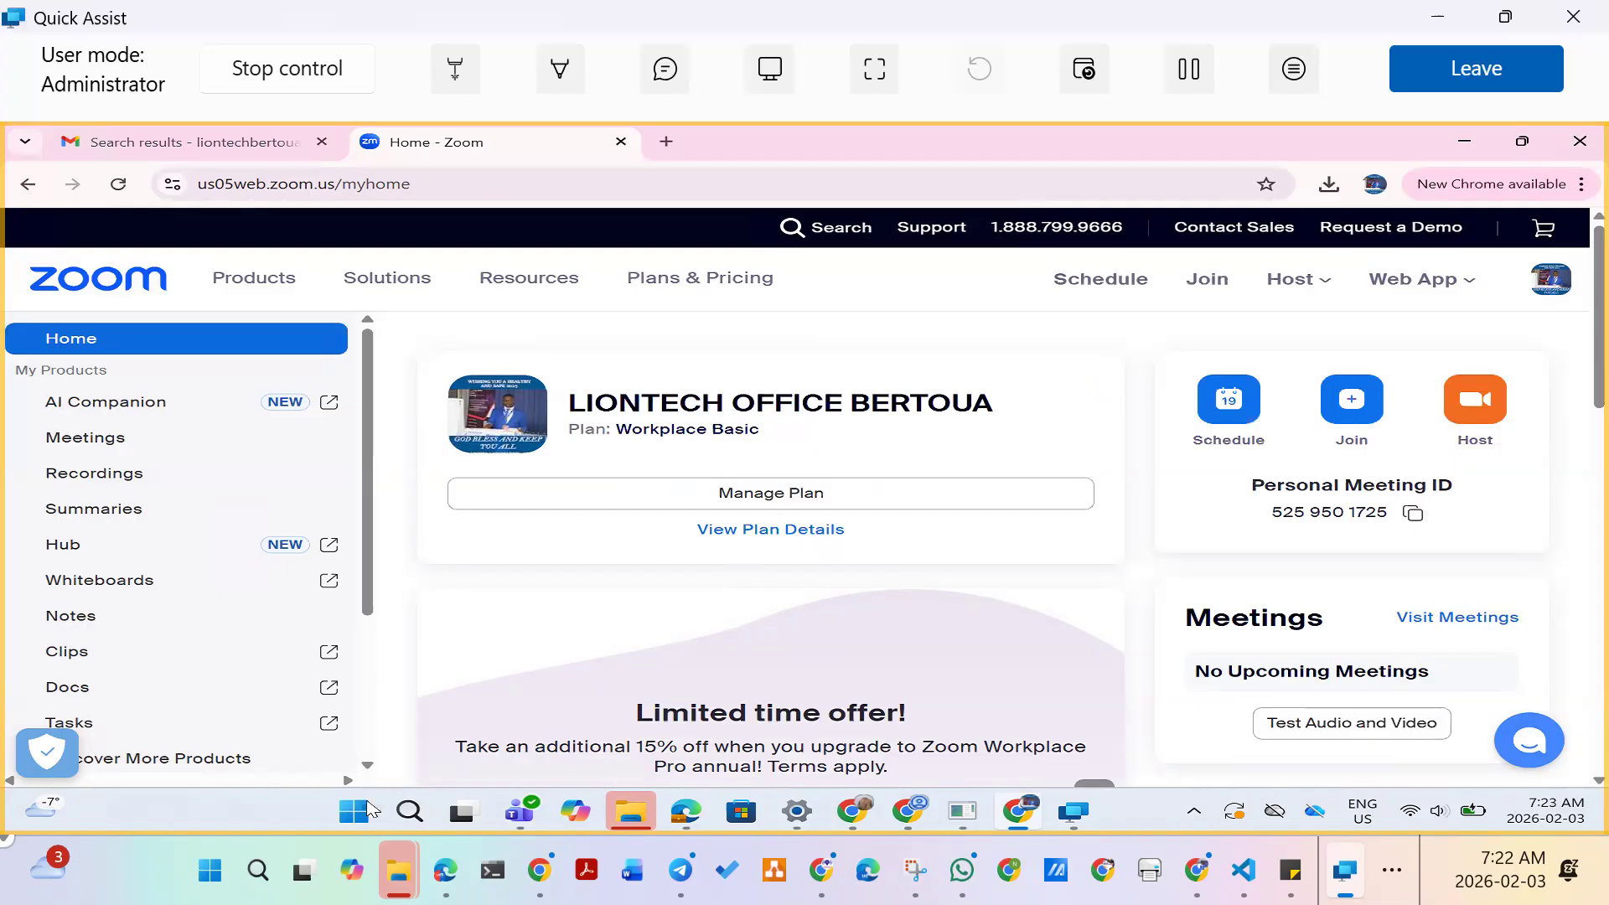
# Switch to the Microsoft Store, find Zoom Workplace with the search term "zoom", and install it with the store window maximized.
pyautogui.click(410, 814)
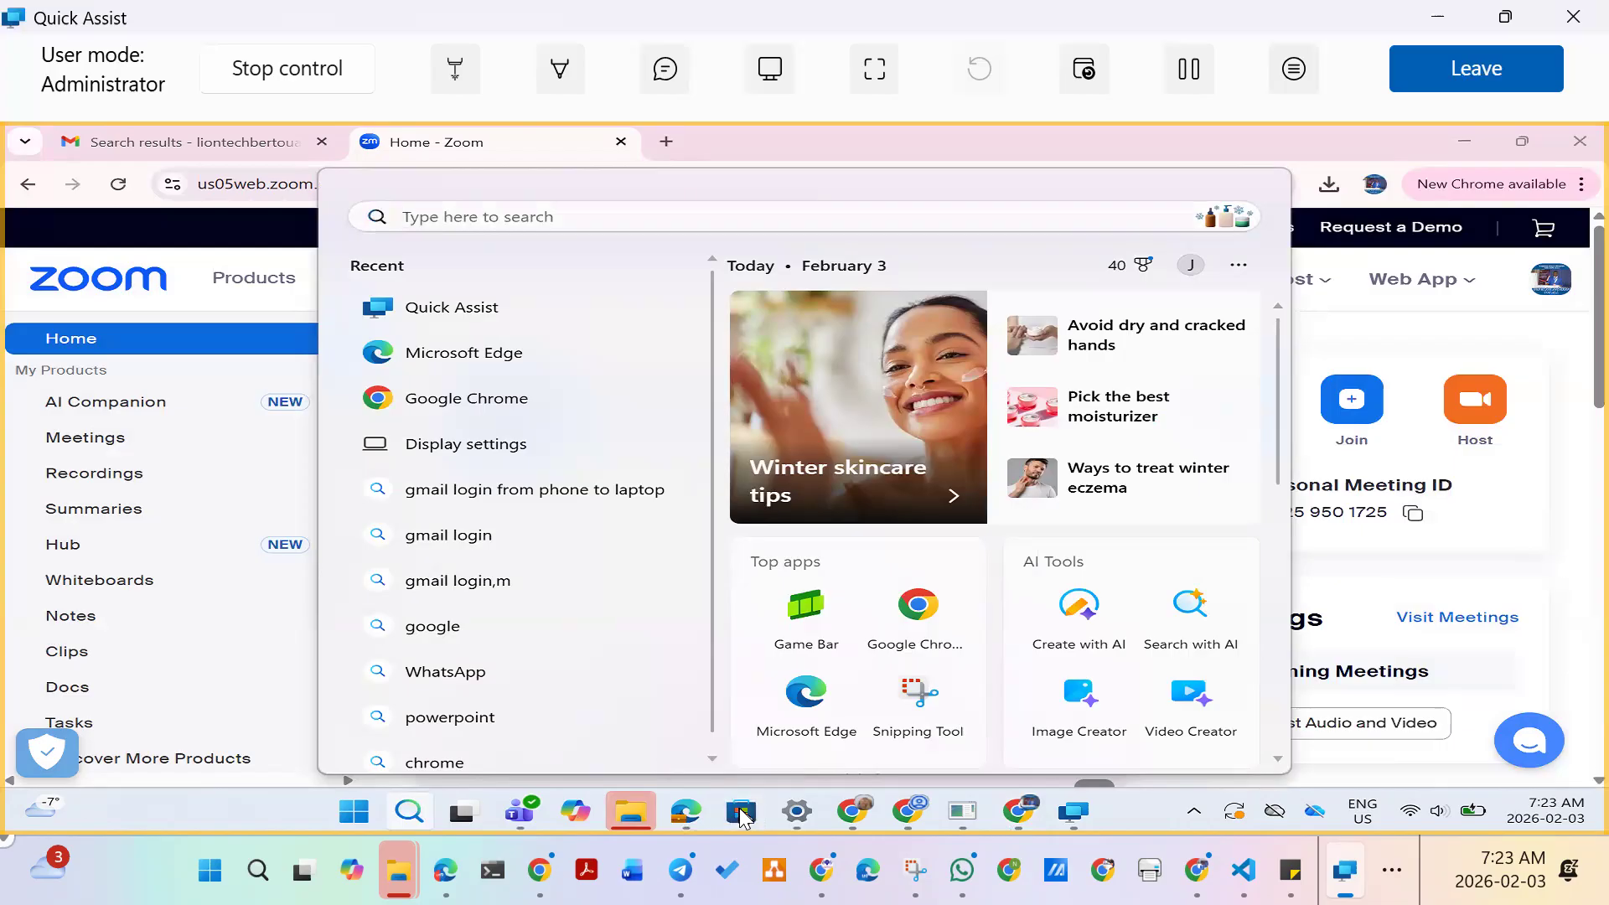
pyautogui.click(742, 813)
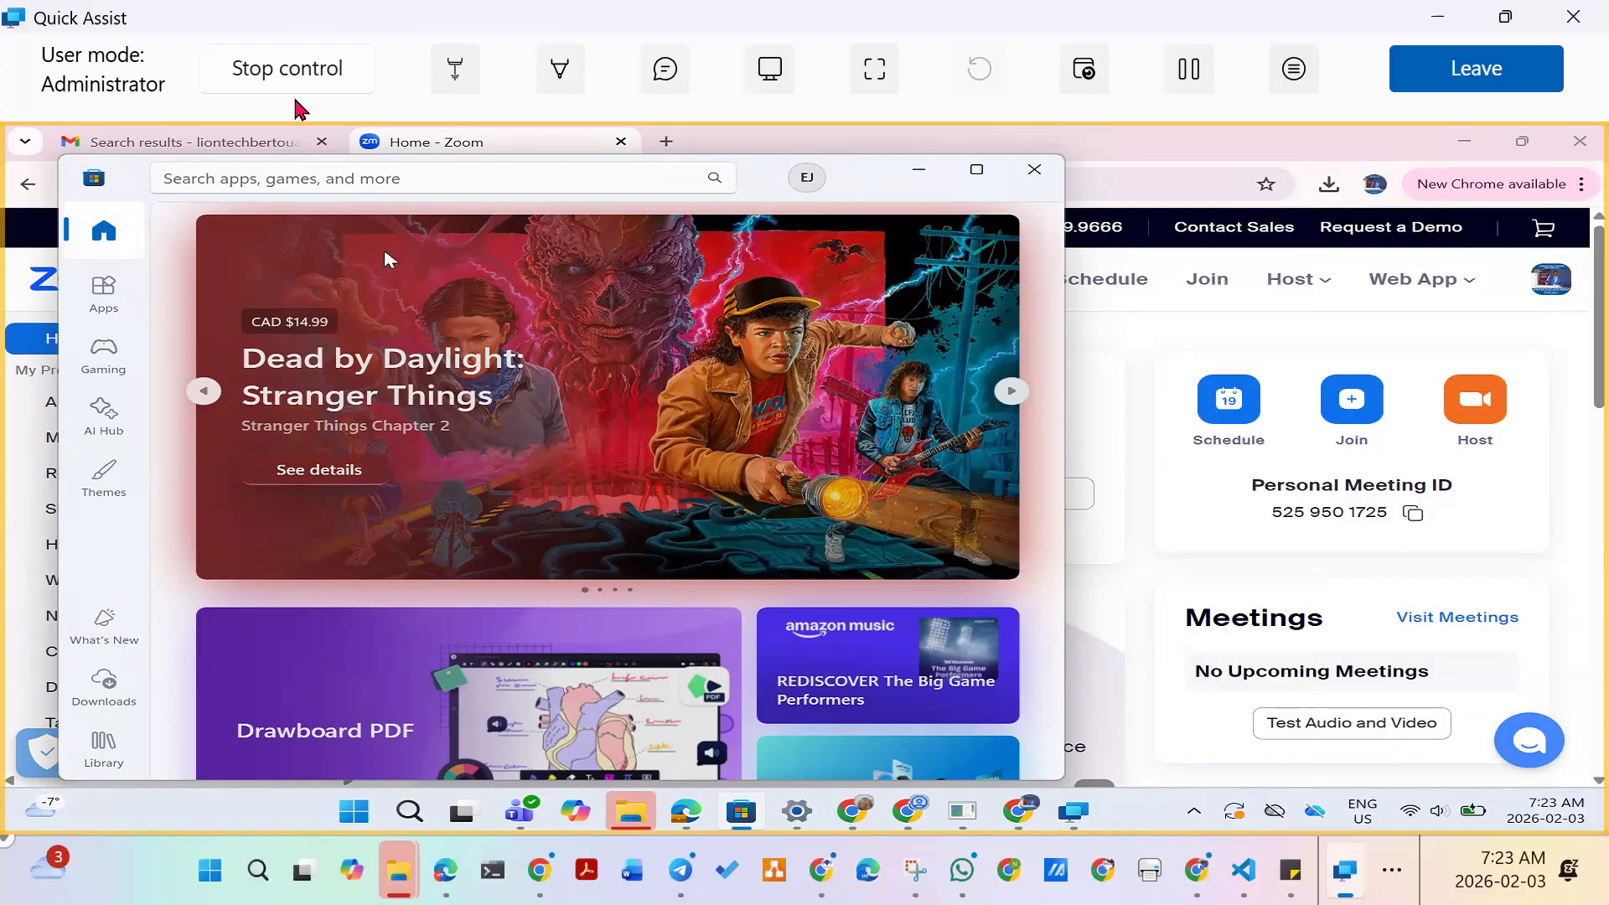
pyautogui.click(282, 179)
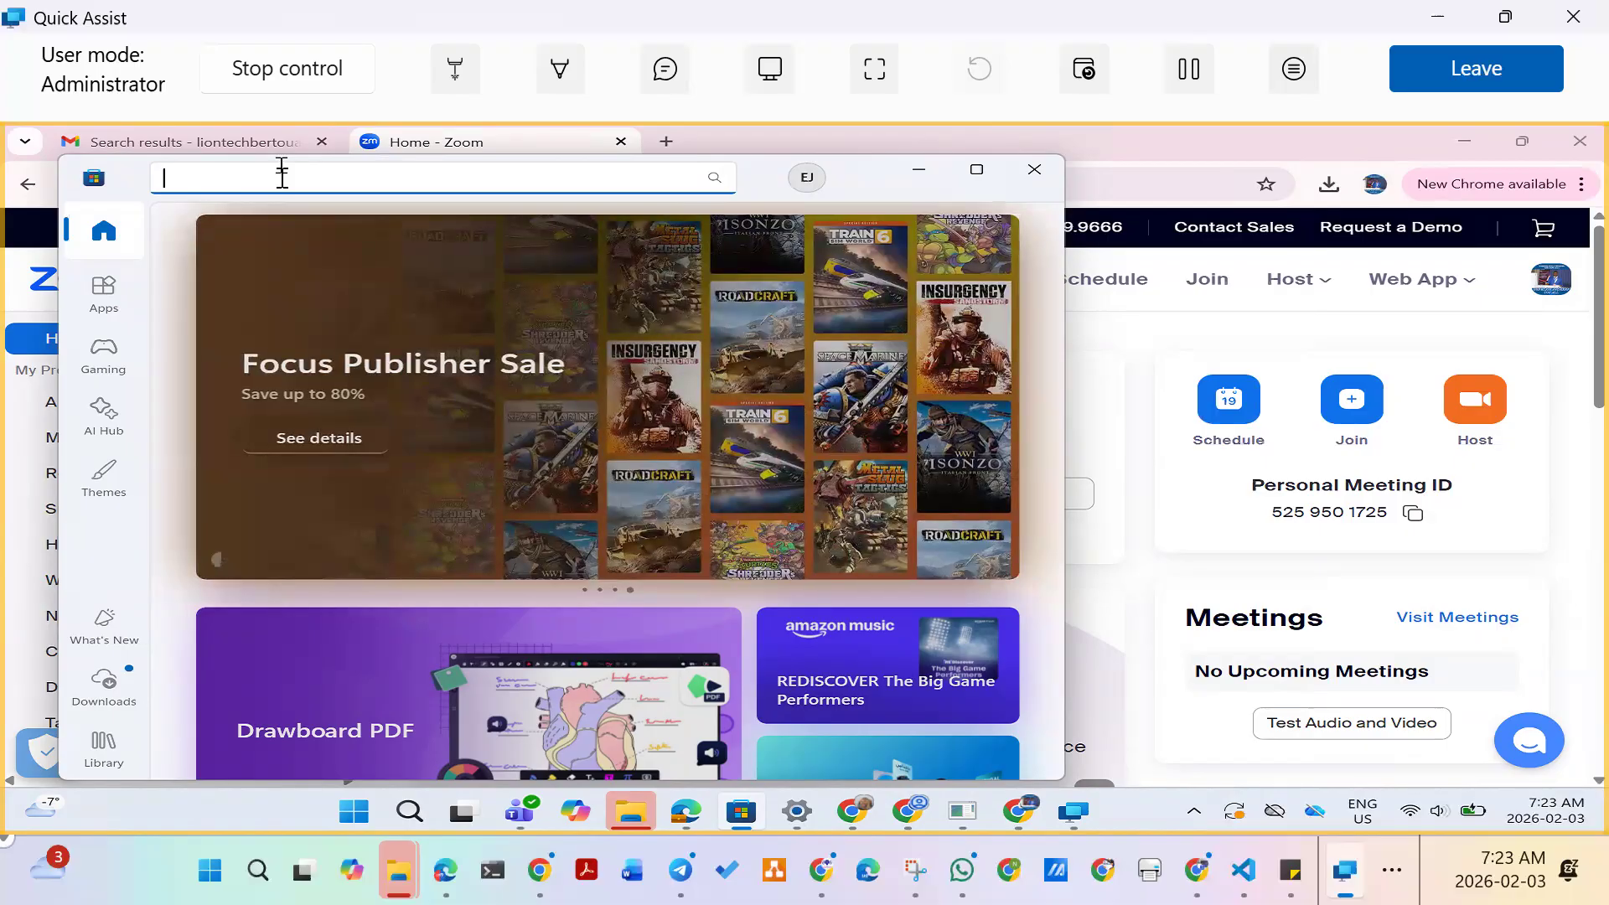
pyautogui.write('zoom')
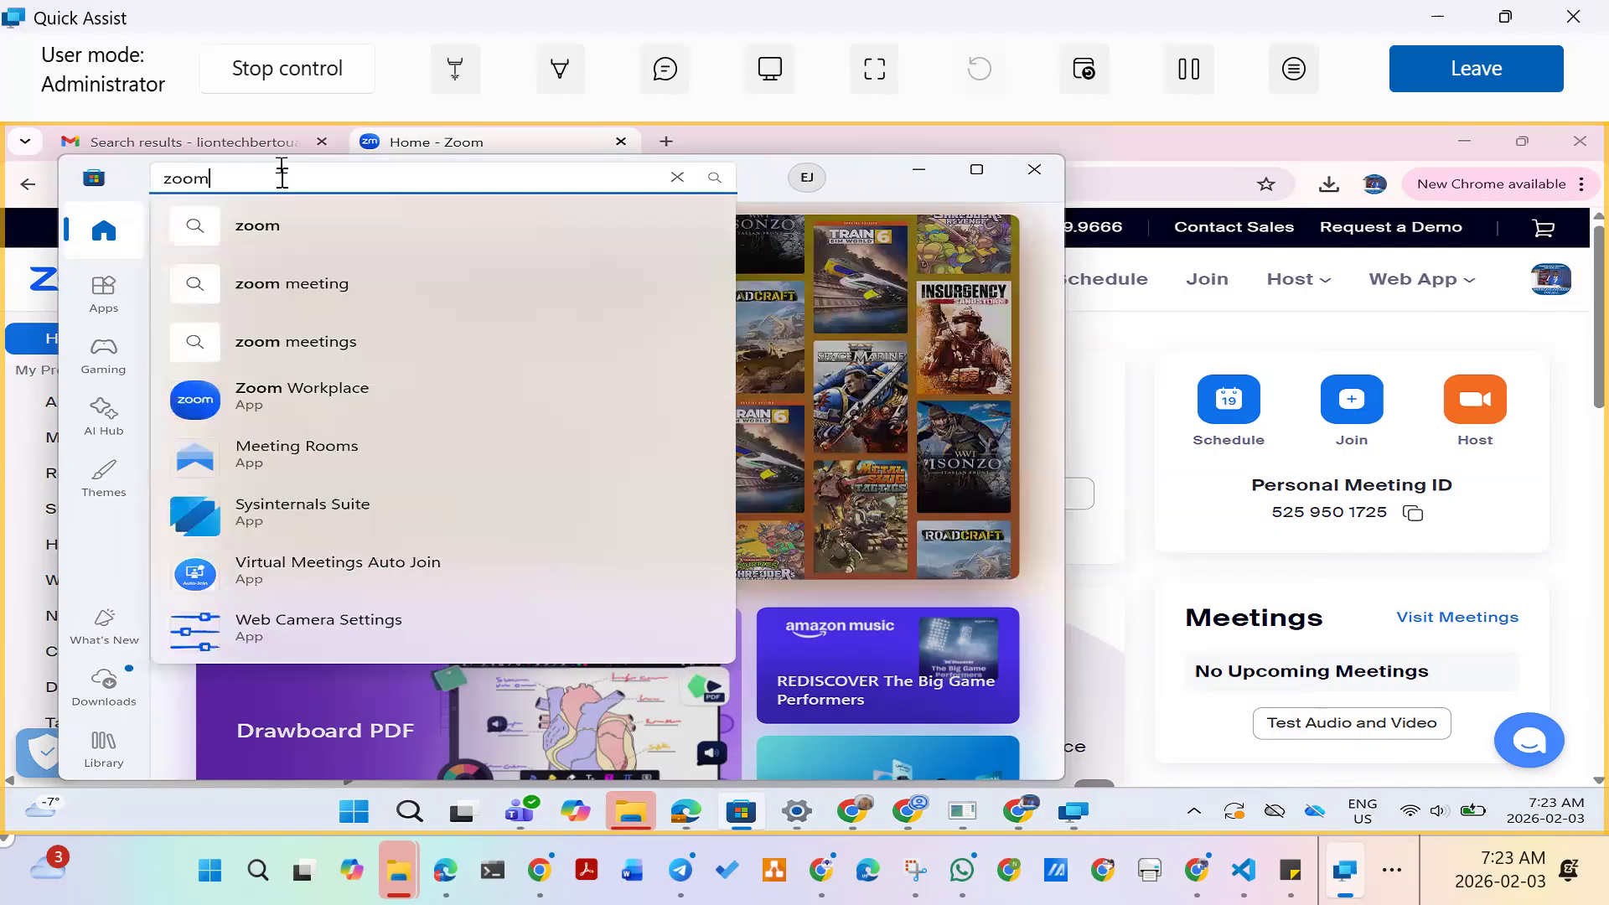
pyautogui.click(304, 406)
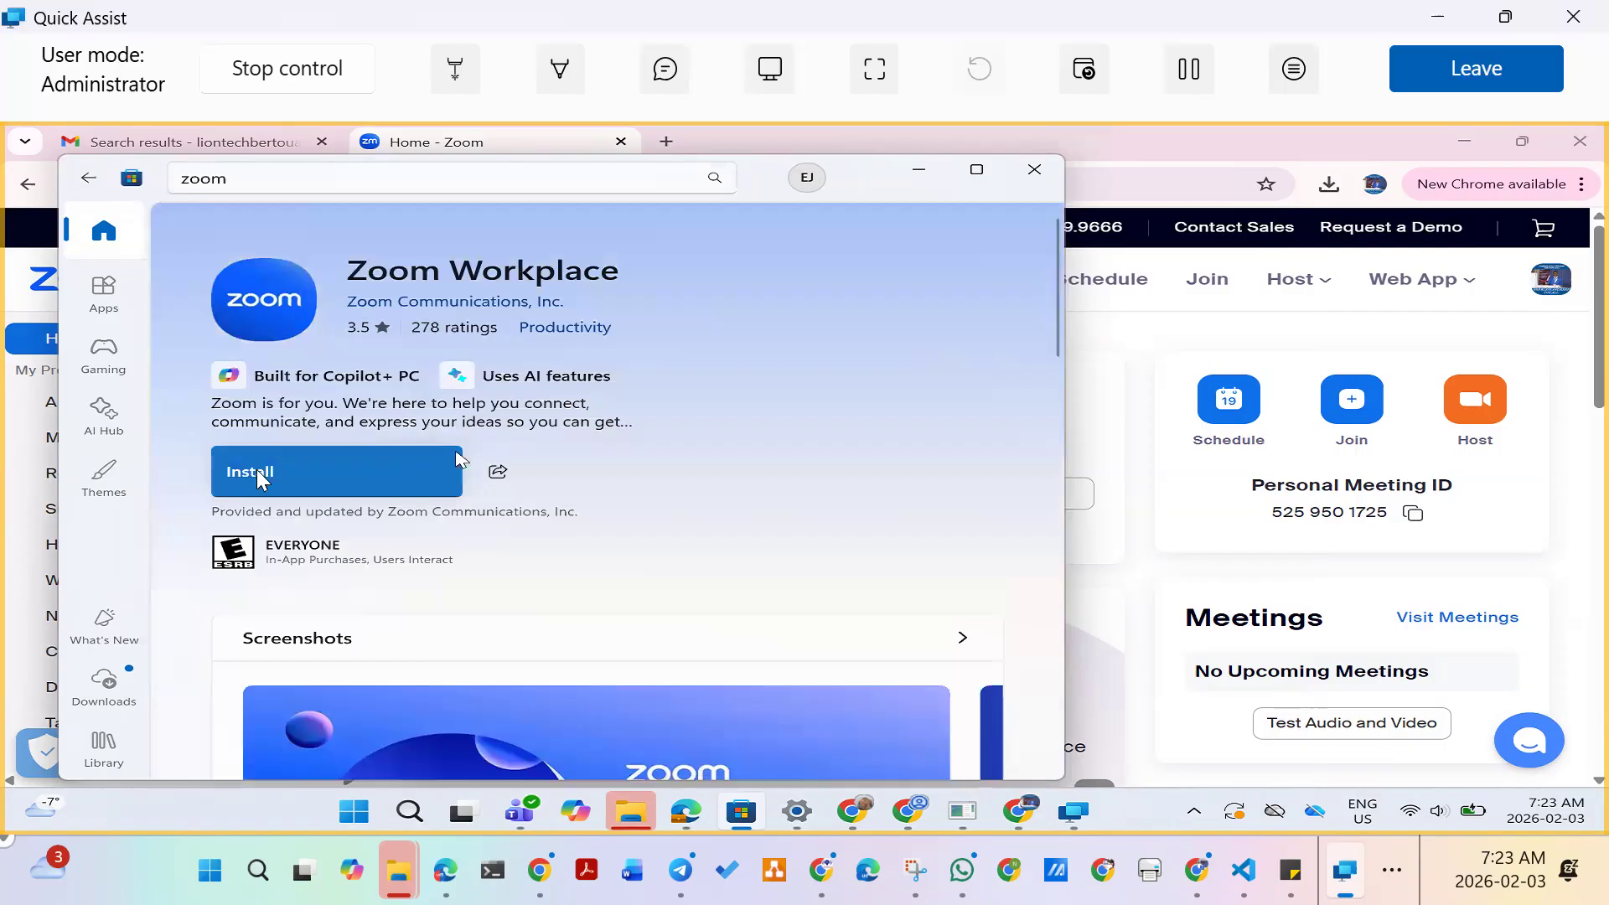
pyautogui.click(280, 473)
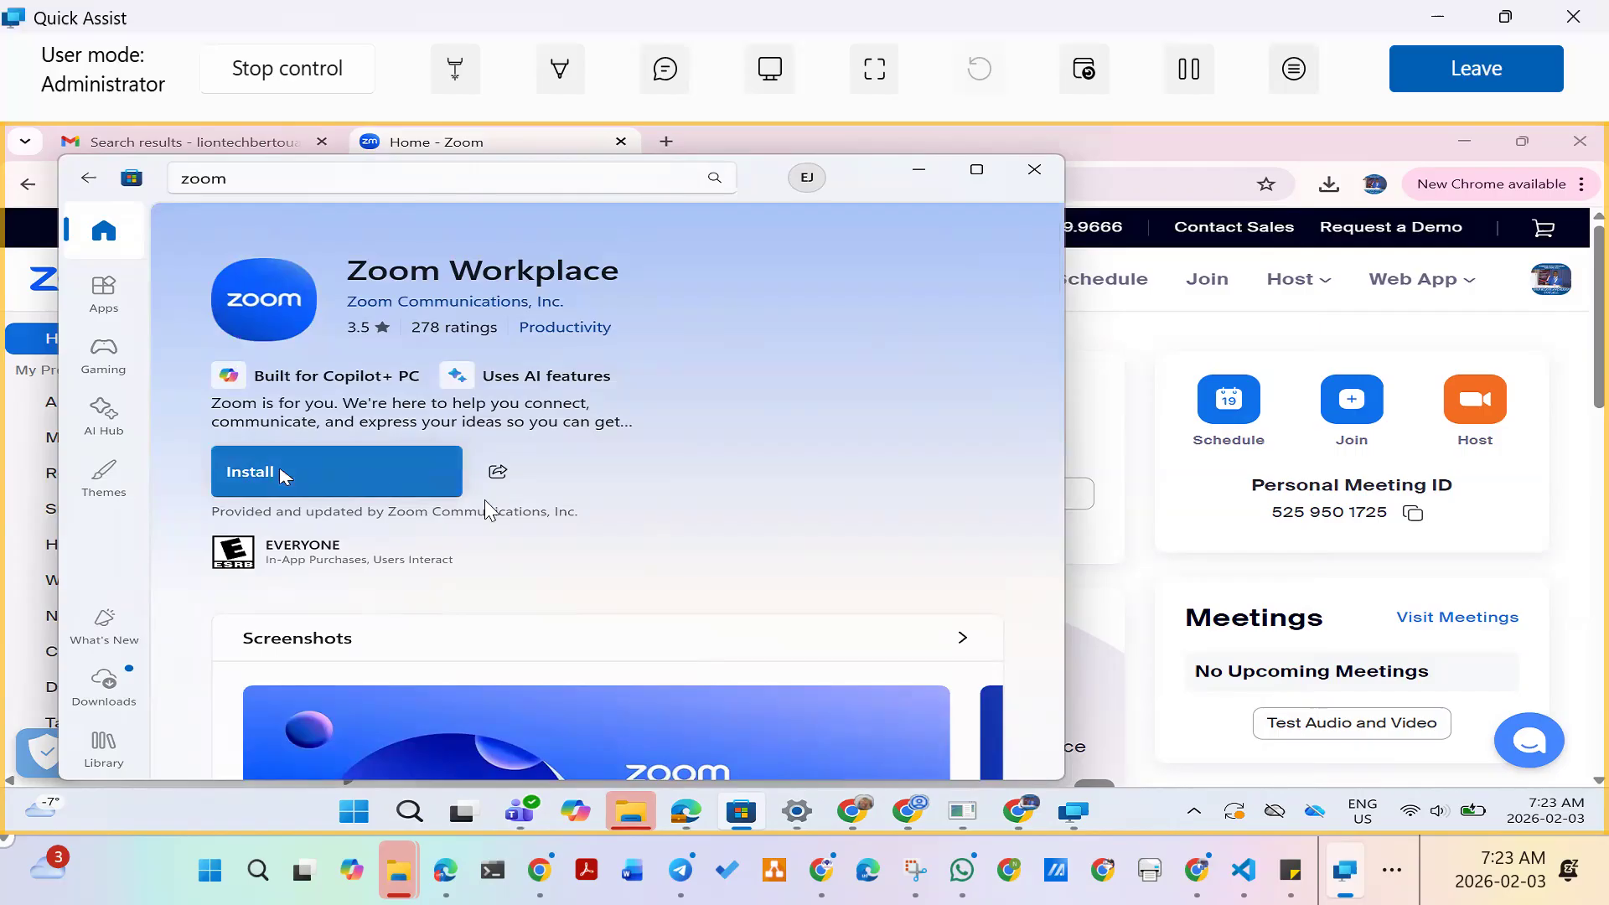
pyautogui.click(284, 475)
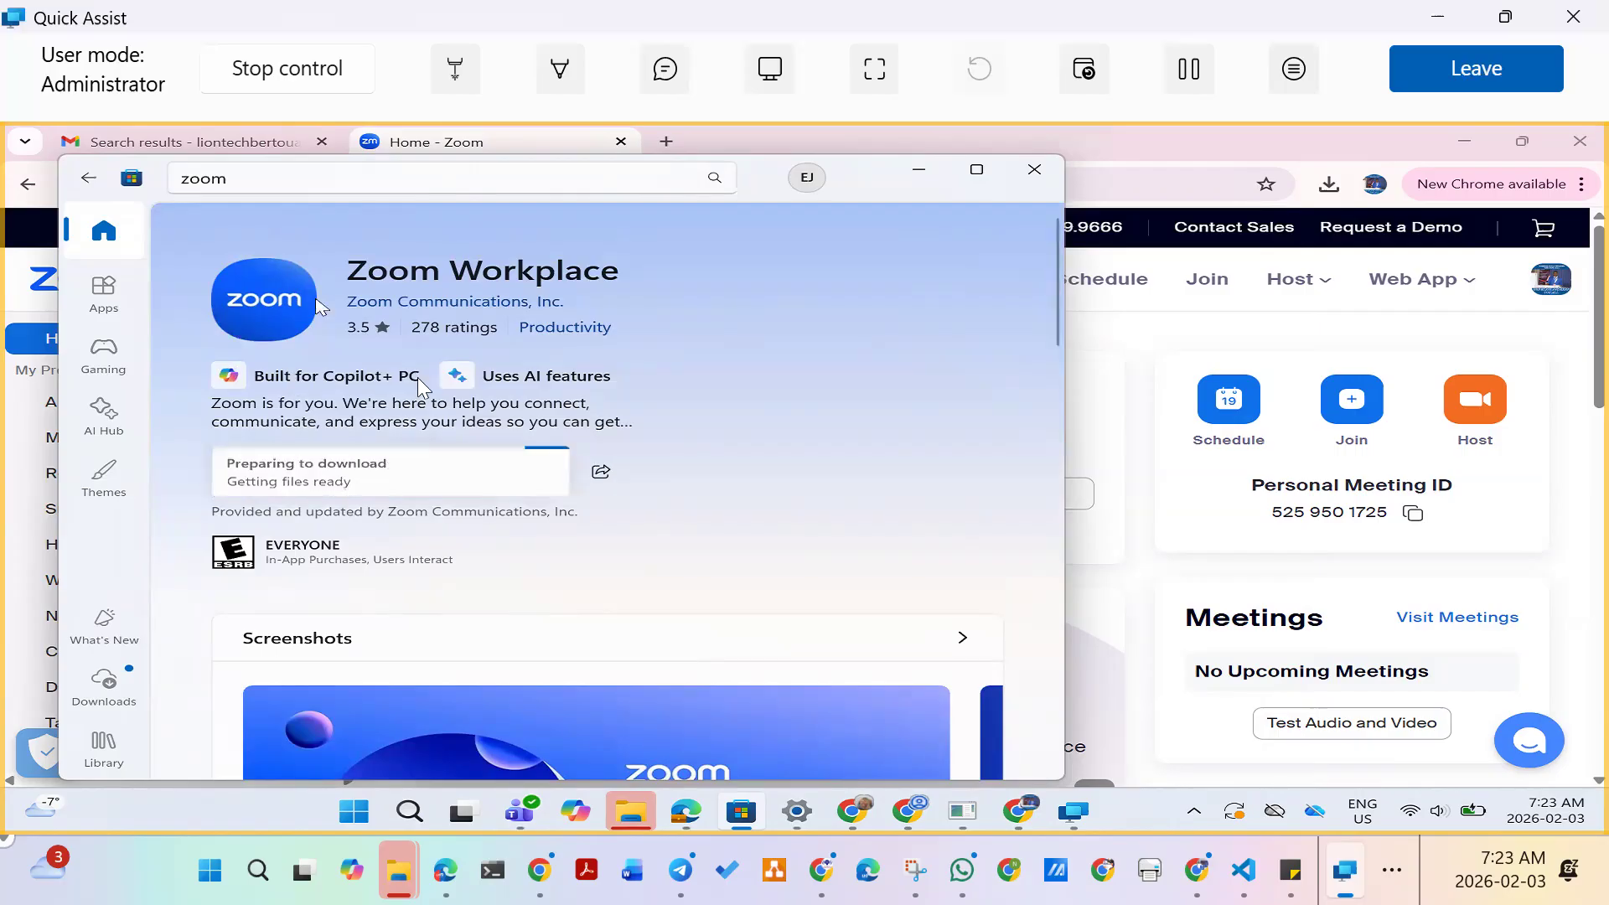
pyautogui.click(990, 176)
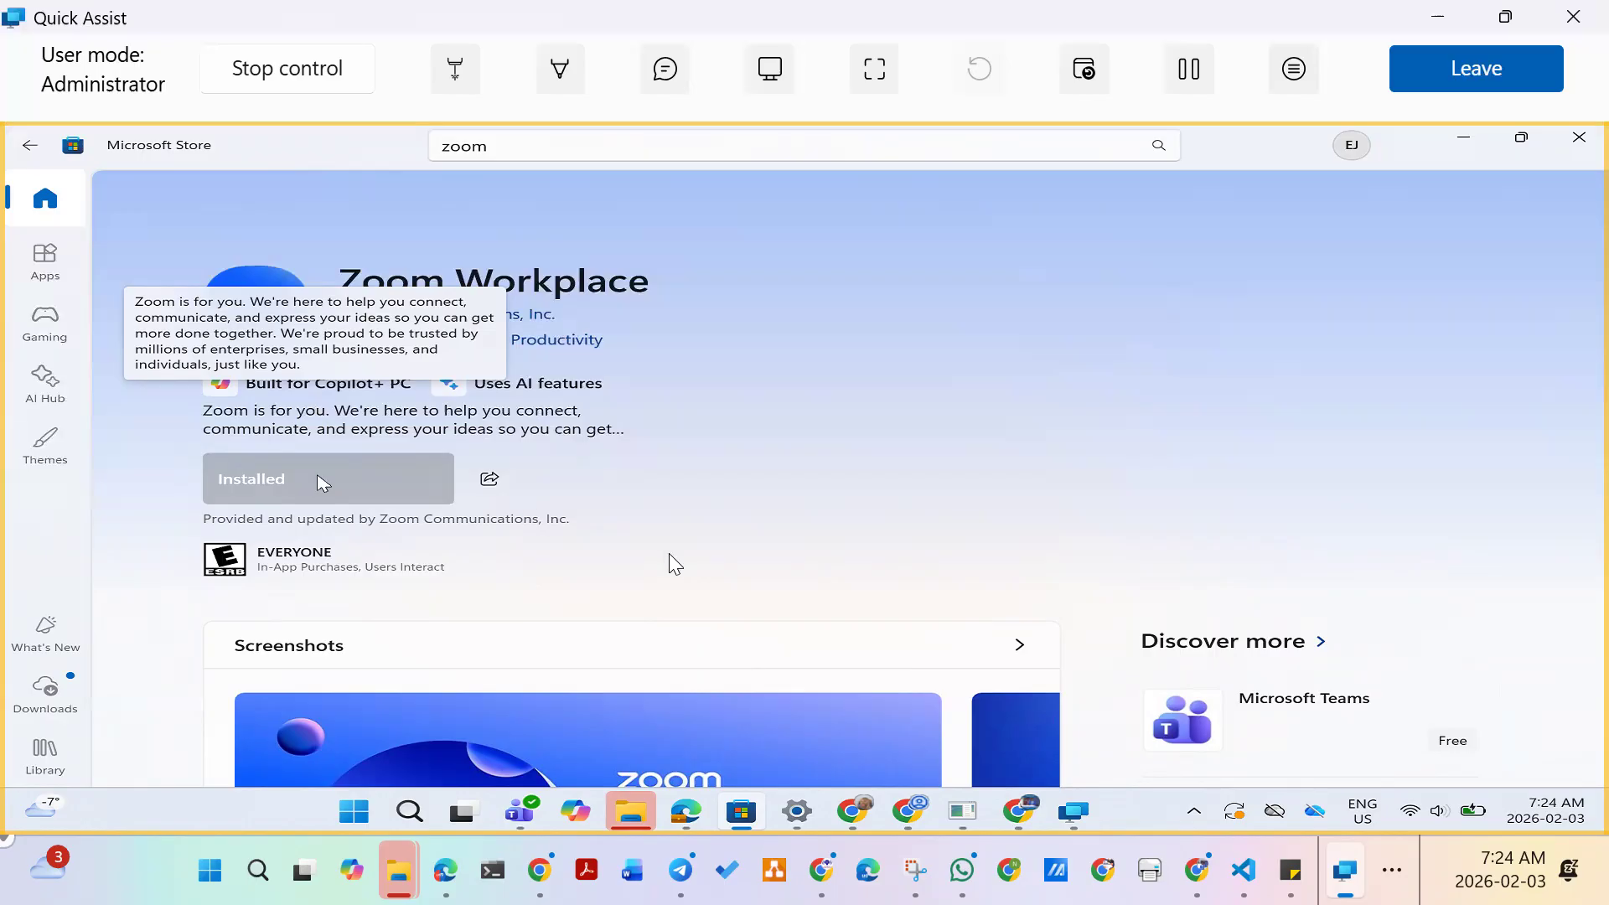
# Look through the Zoom Workplace store page, including its installation status, screenshots and description.
pyautogui.scroll(-2, 671, 563)
pyautogui.scroll(-2, 673, 574)
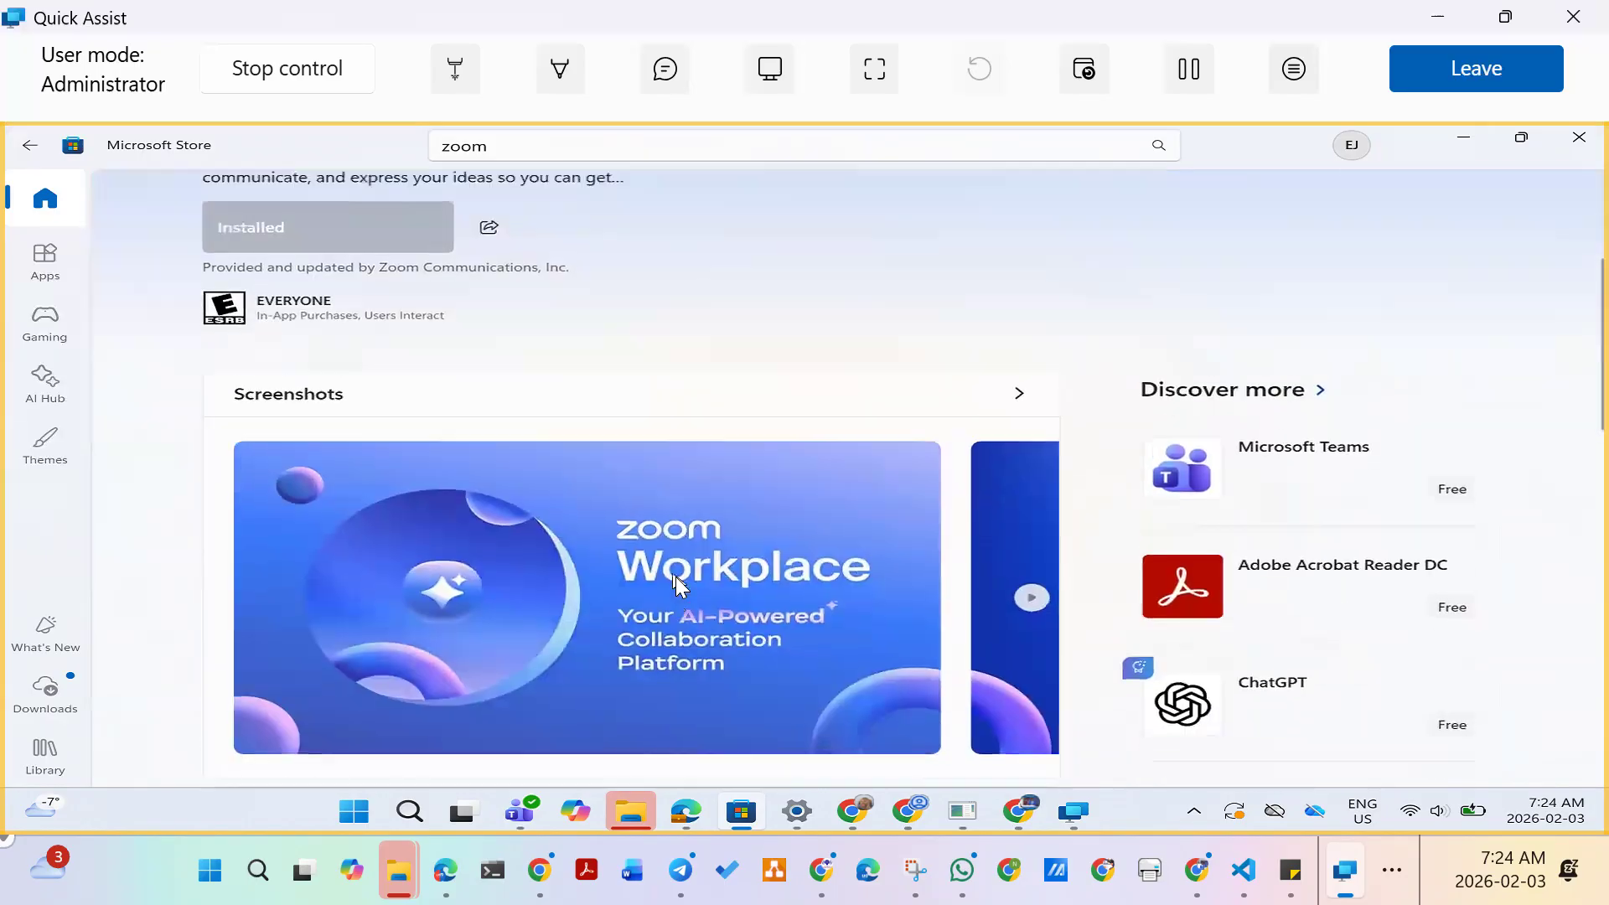
pyautogui.scroll(-3, 677, 577)
pyautogui.scroll(2, 680, 578)
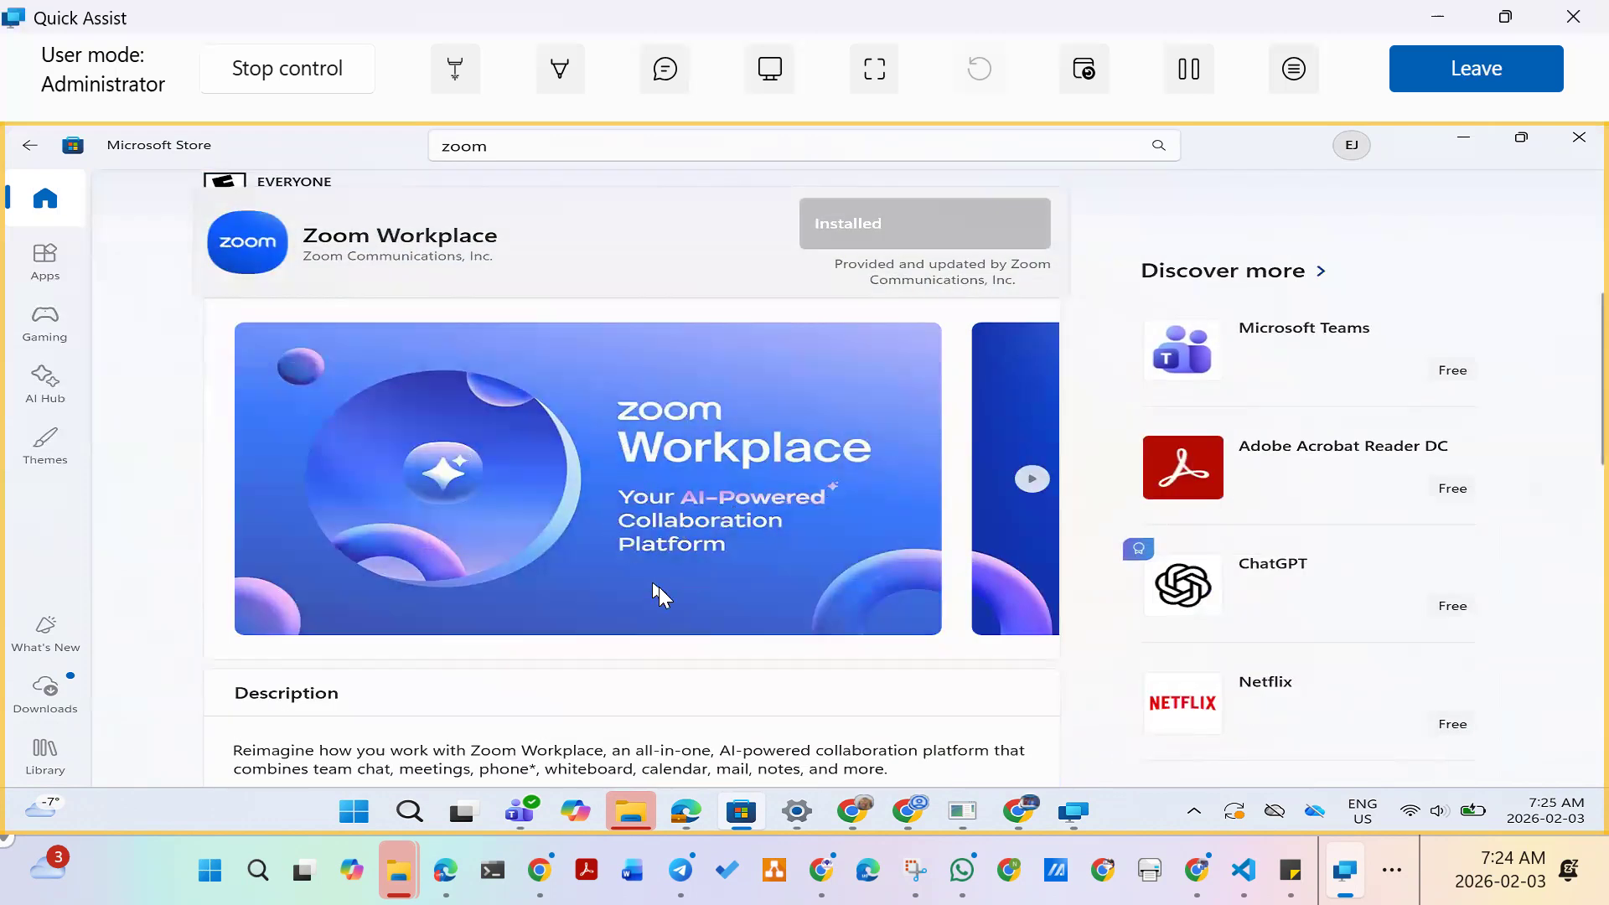
pyautogui.scroll(3, 741, 462)
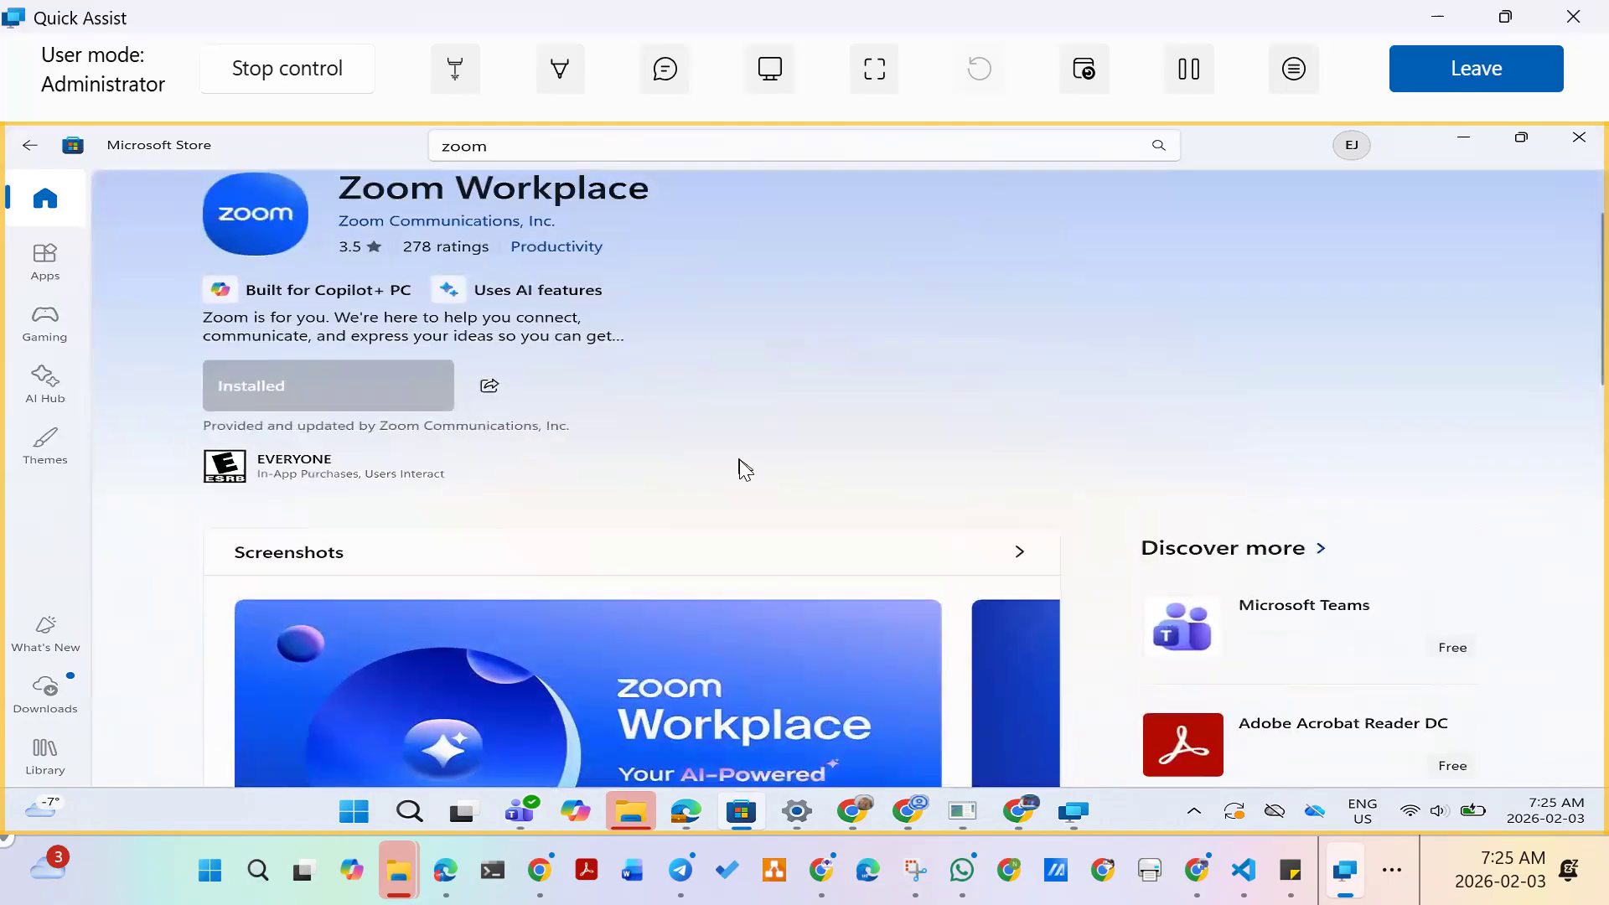
pyautogui.scroll(-2, 739, 460)
pyautogui.scroll(1, 739, 461)
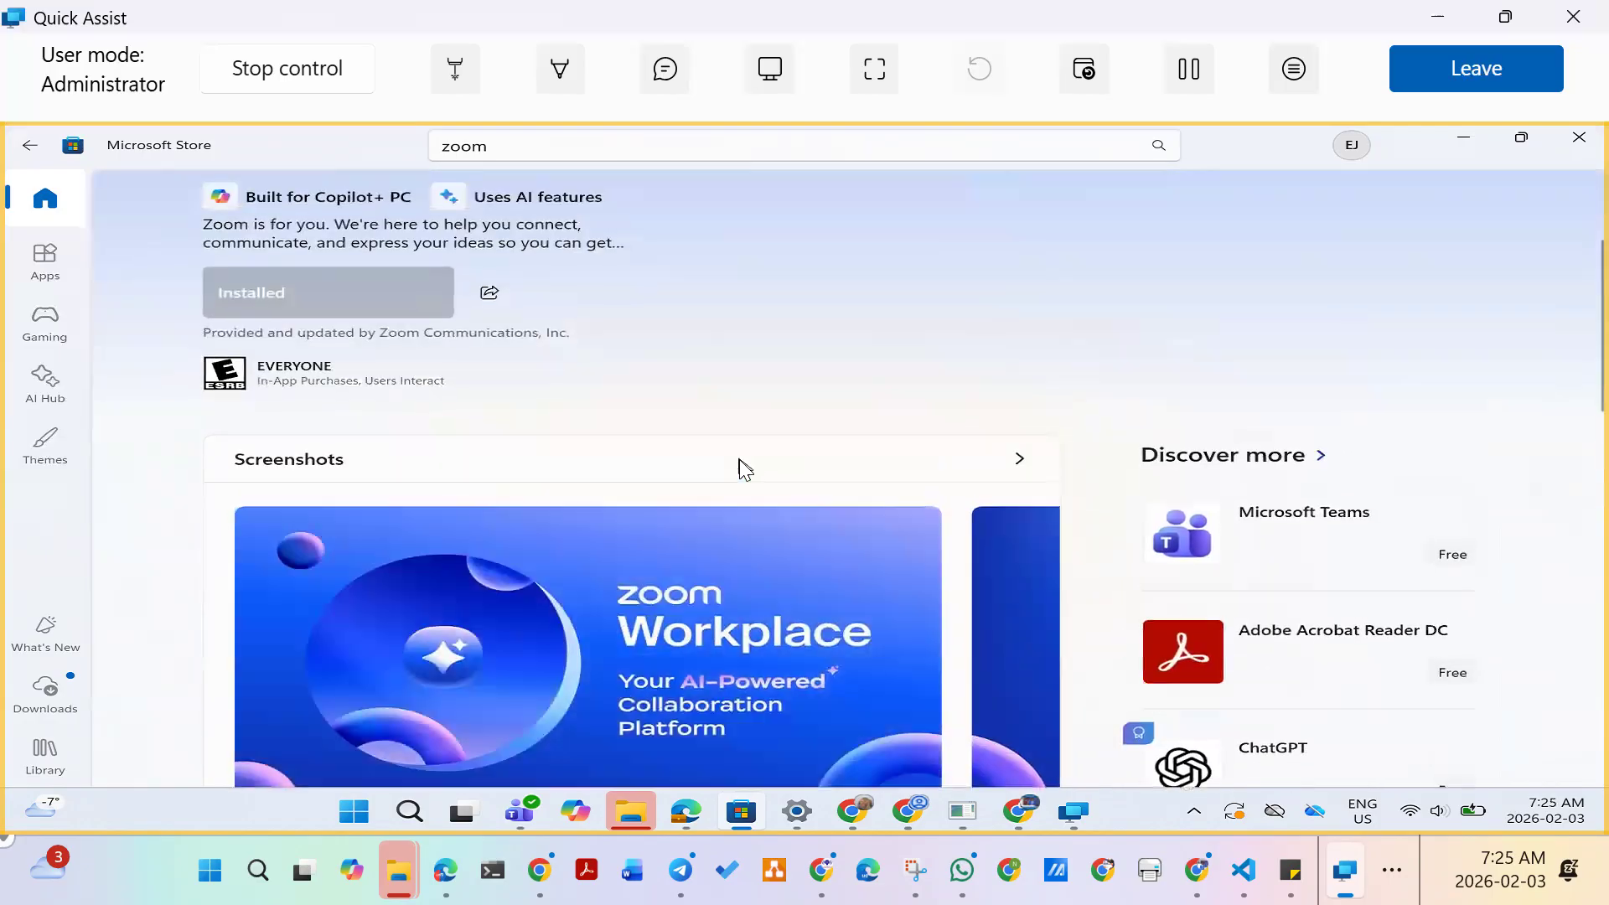
pyautogui.scroll(1, 742, 471)
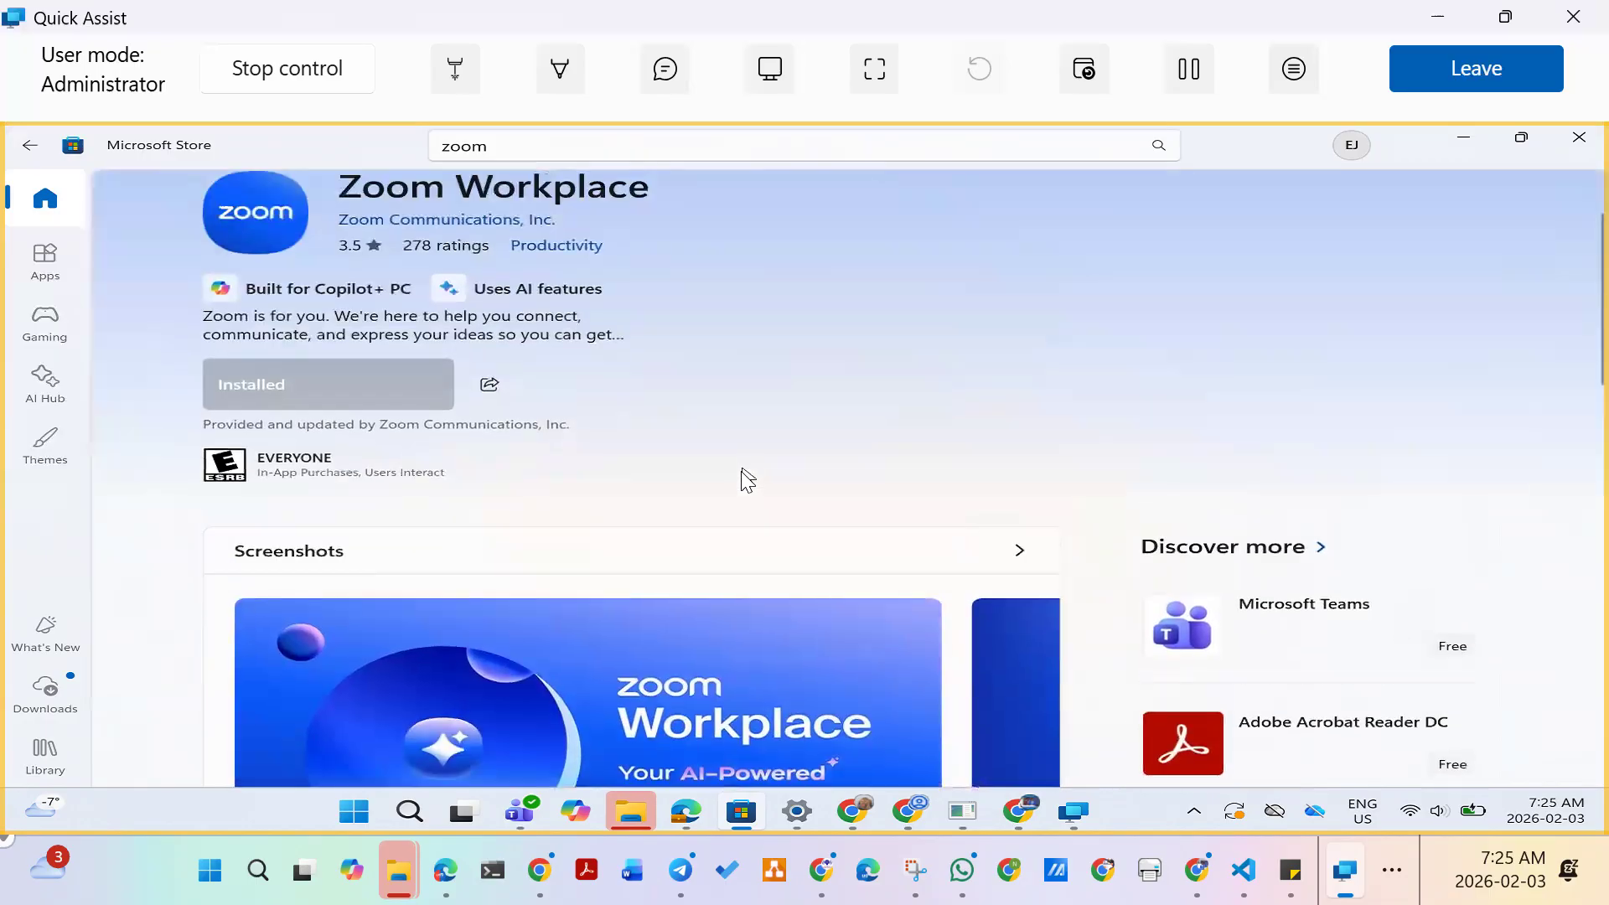
pyautogui.scroll(-1, 743, 478)
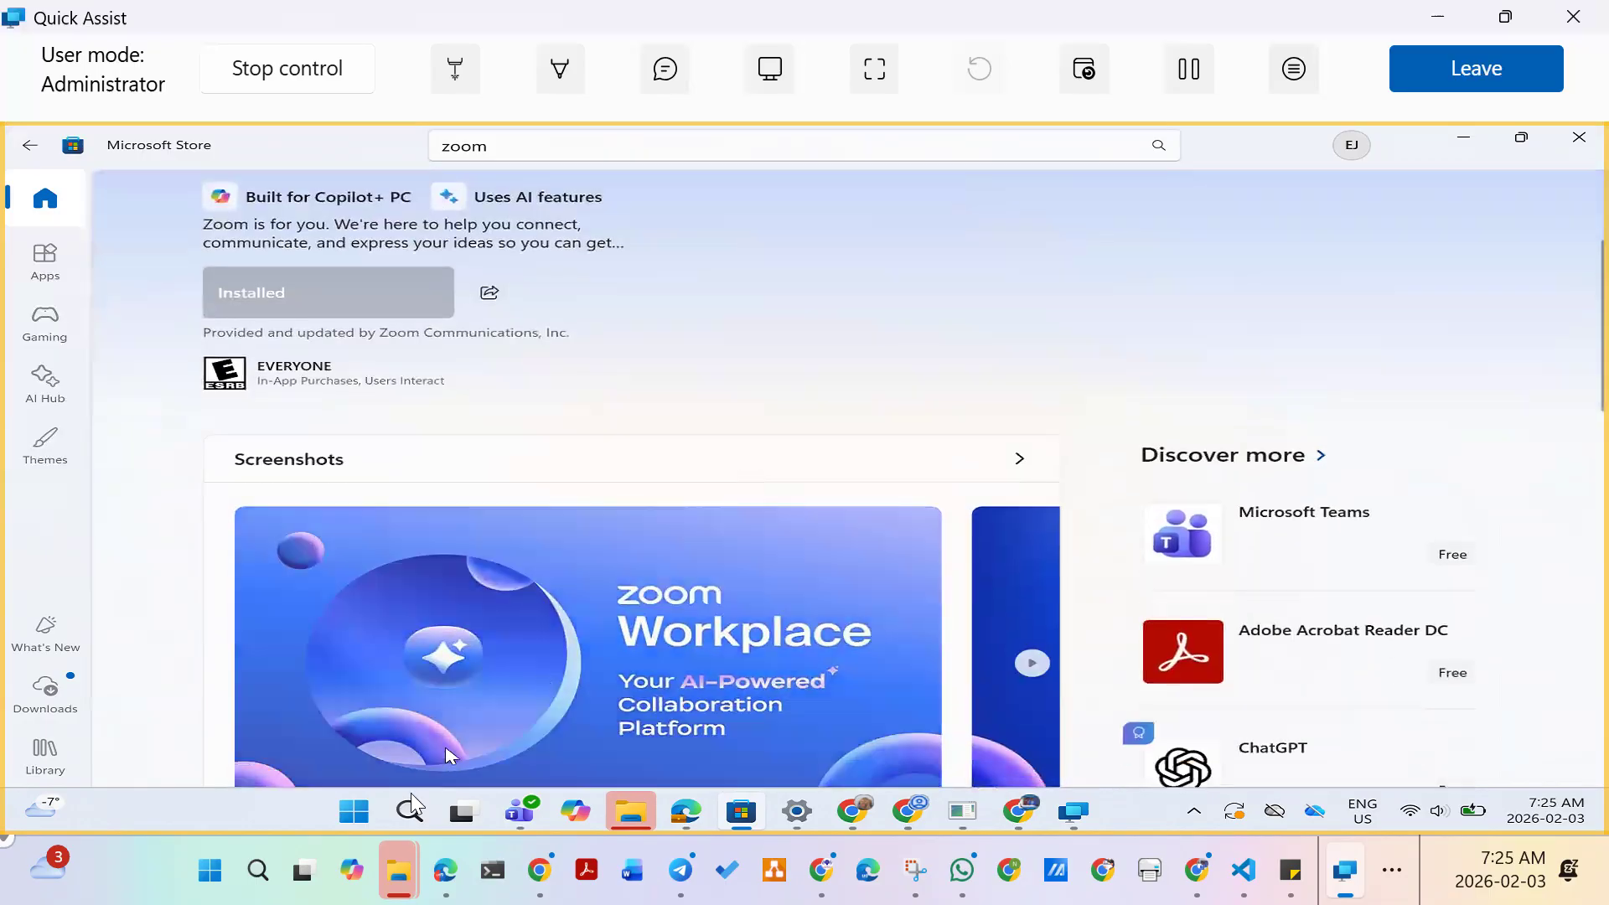
# Search Windows for "zoom" and open the Zoom Workplace app.
pyautogui.click(409, 813)
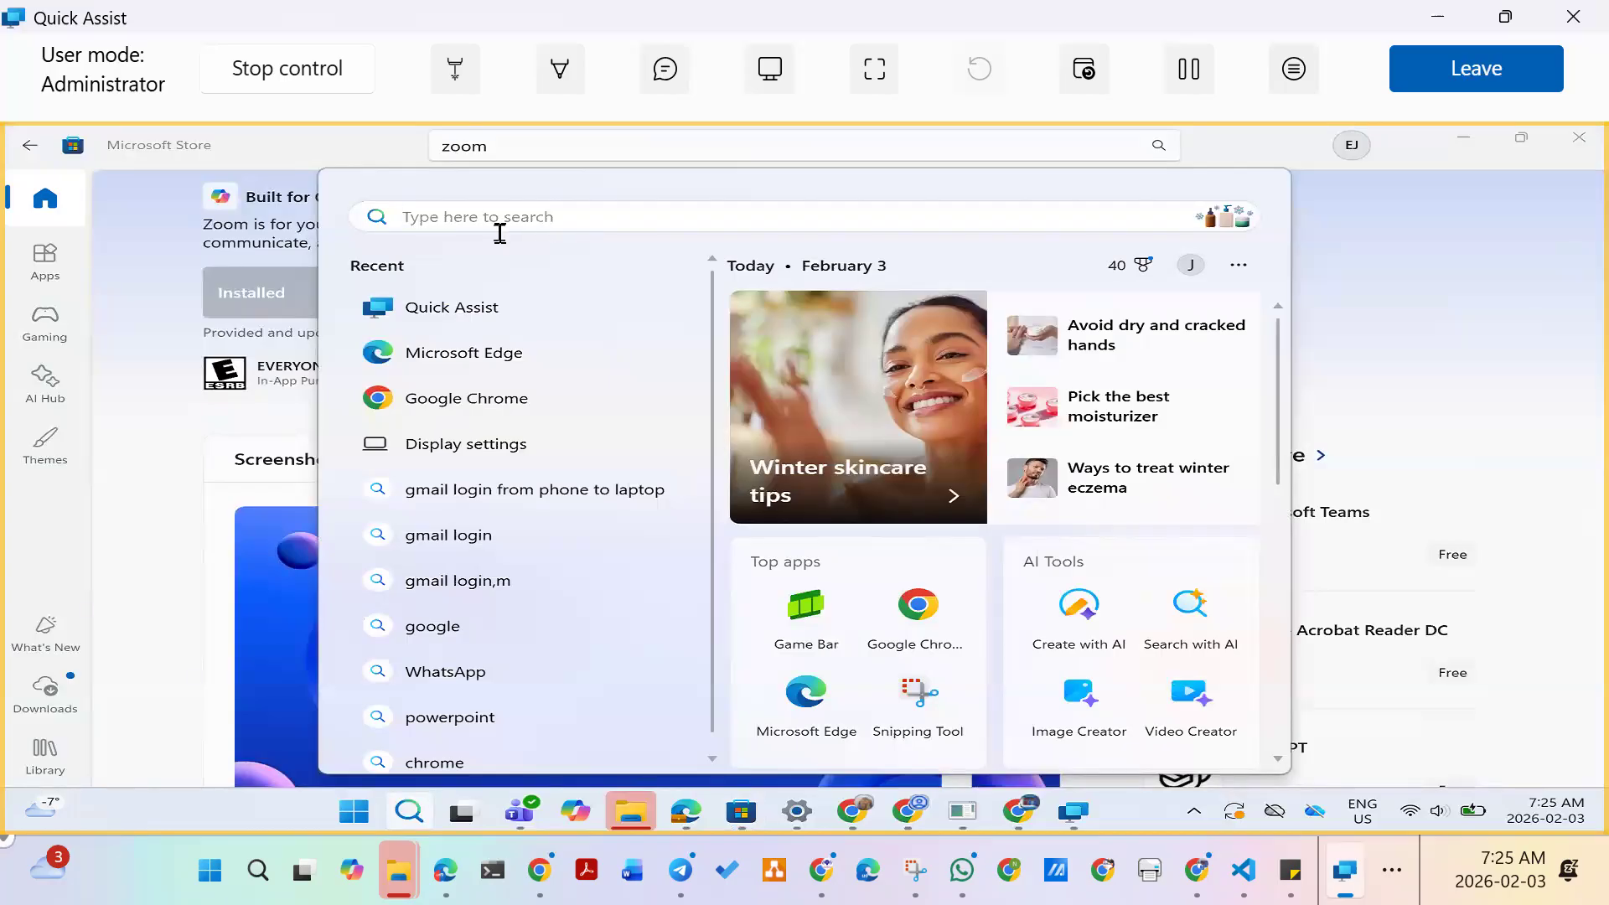
pyautogui.write('zoom')
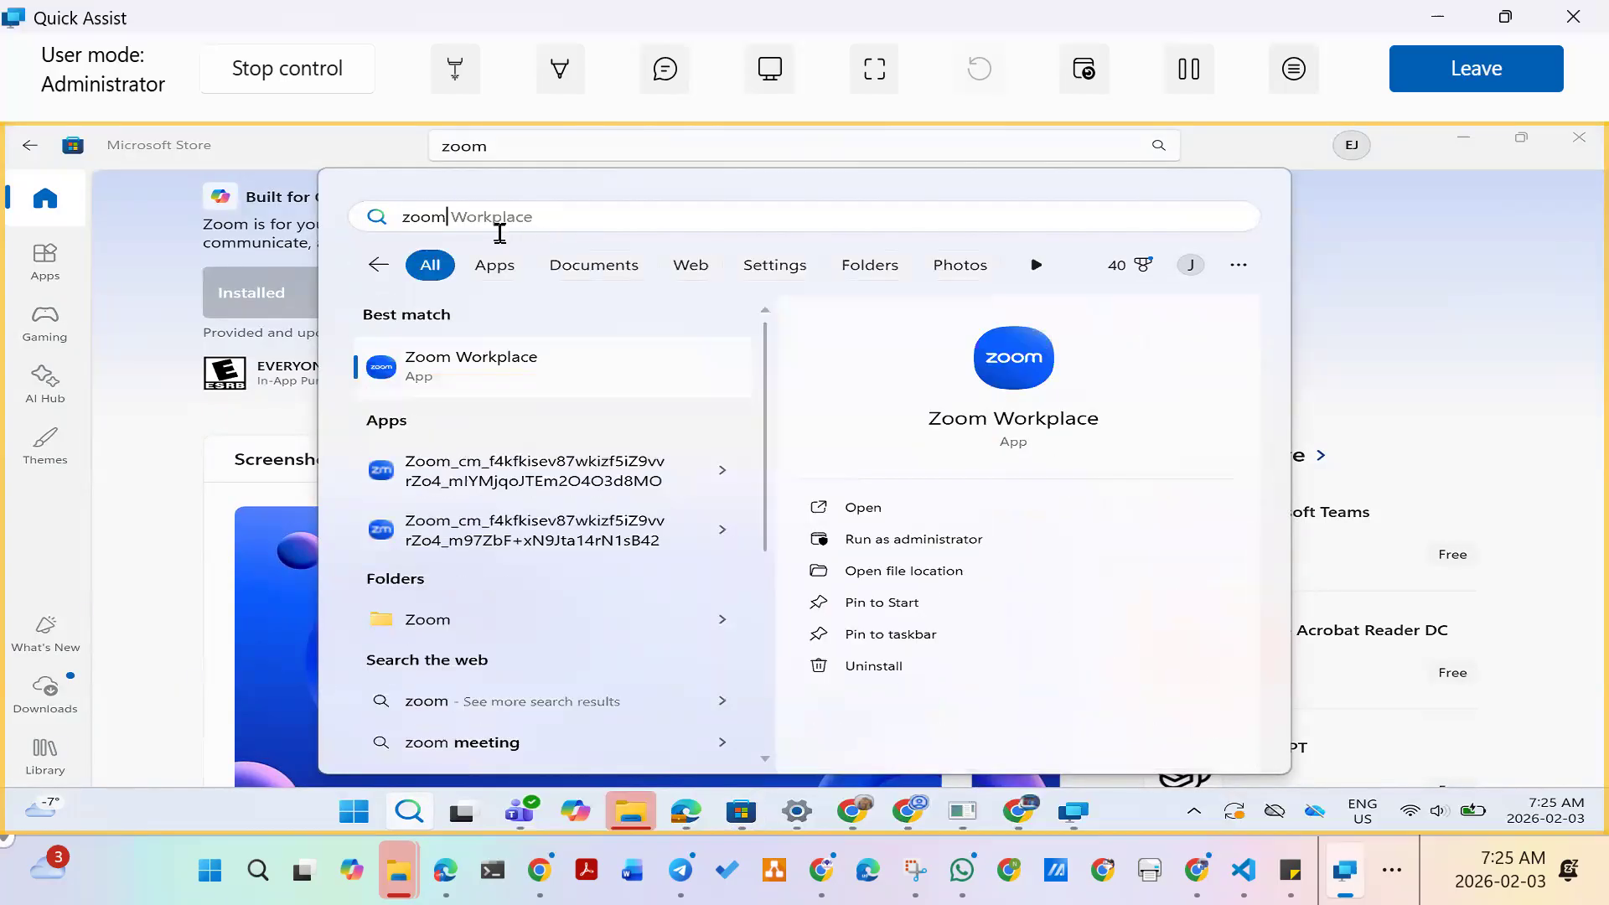
pyautogui.click(890, 505)
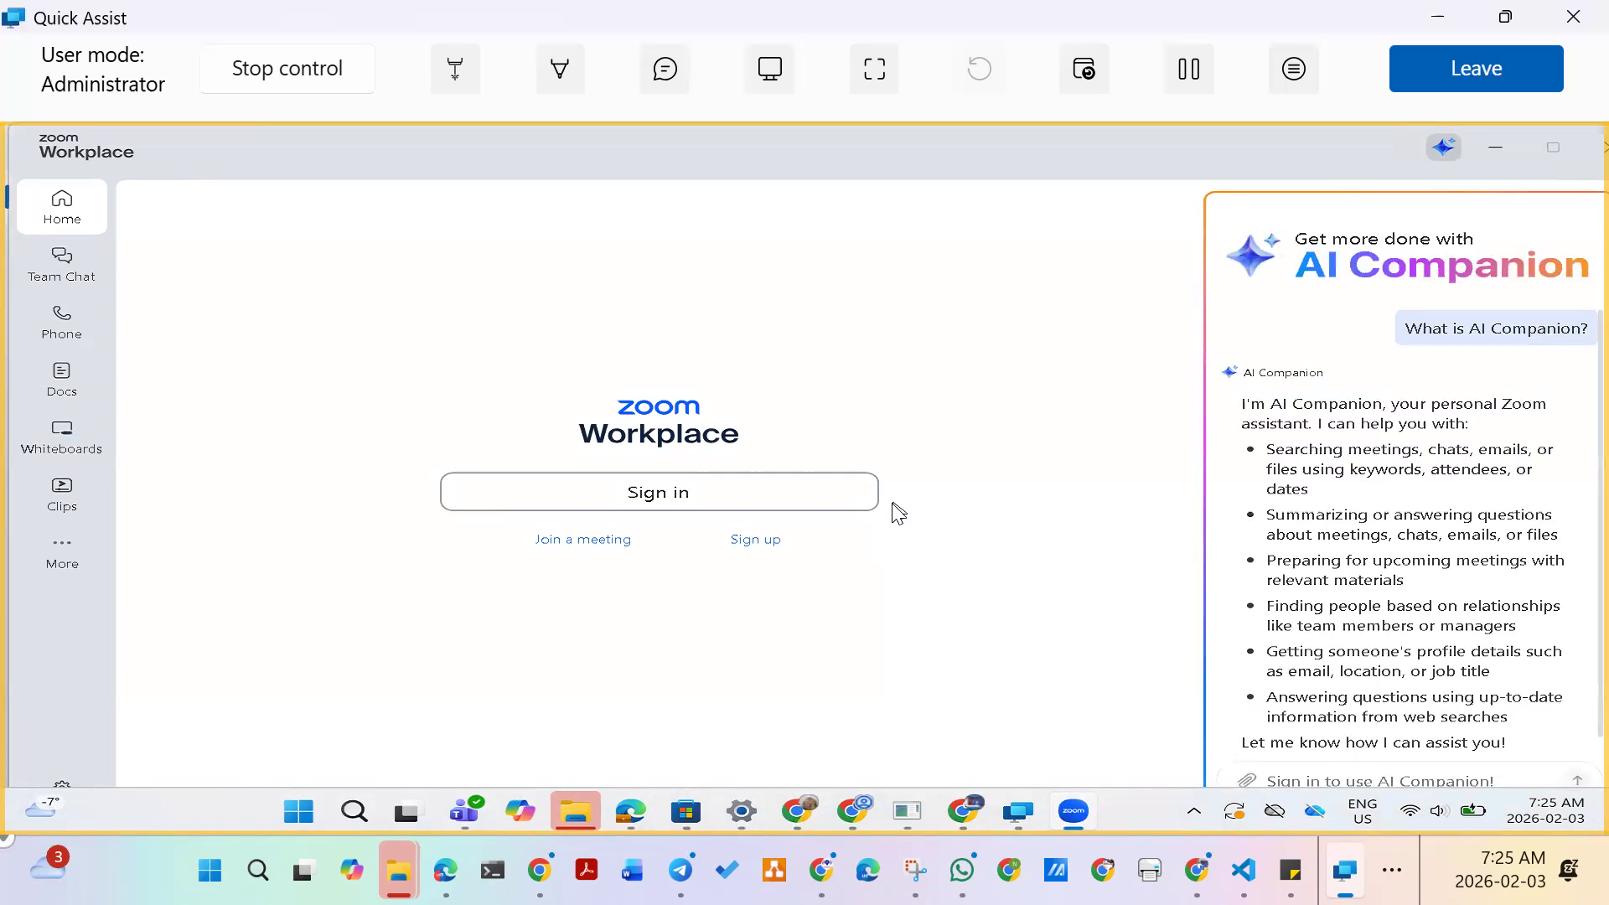
# Sign in to Zoom Workplace with the Google account, always allowing its links to open in the app, and maximize the app window.
pyautogui.click(624, 496)
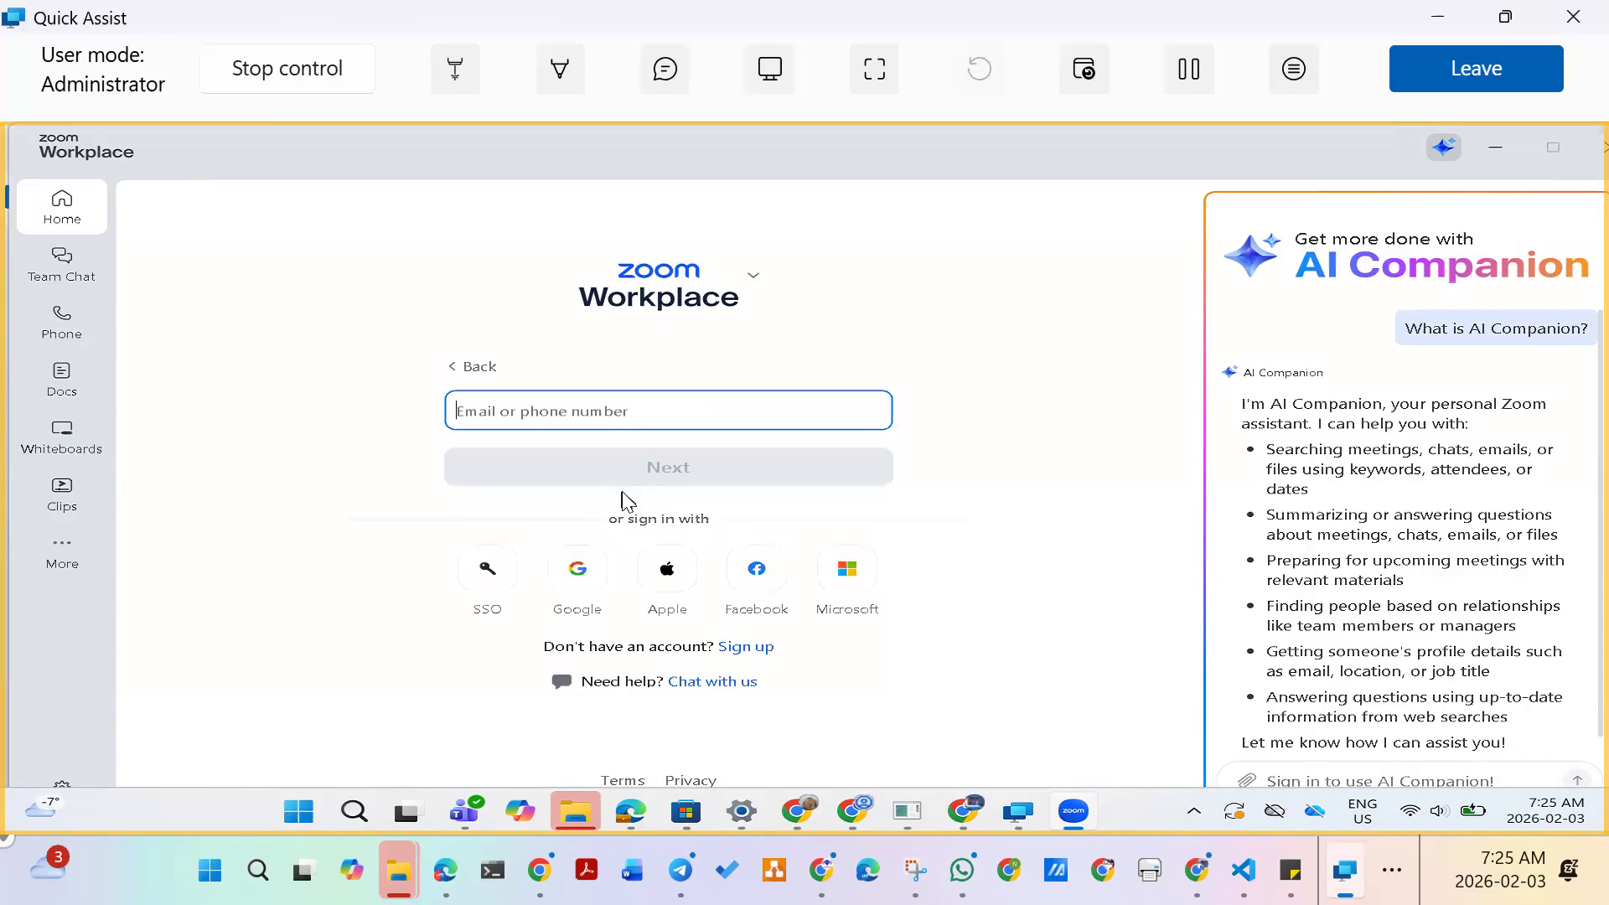
pyautogui.click(590, 587)
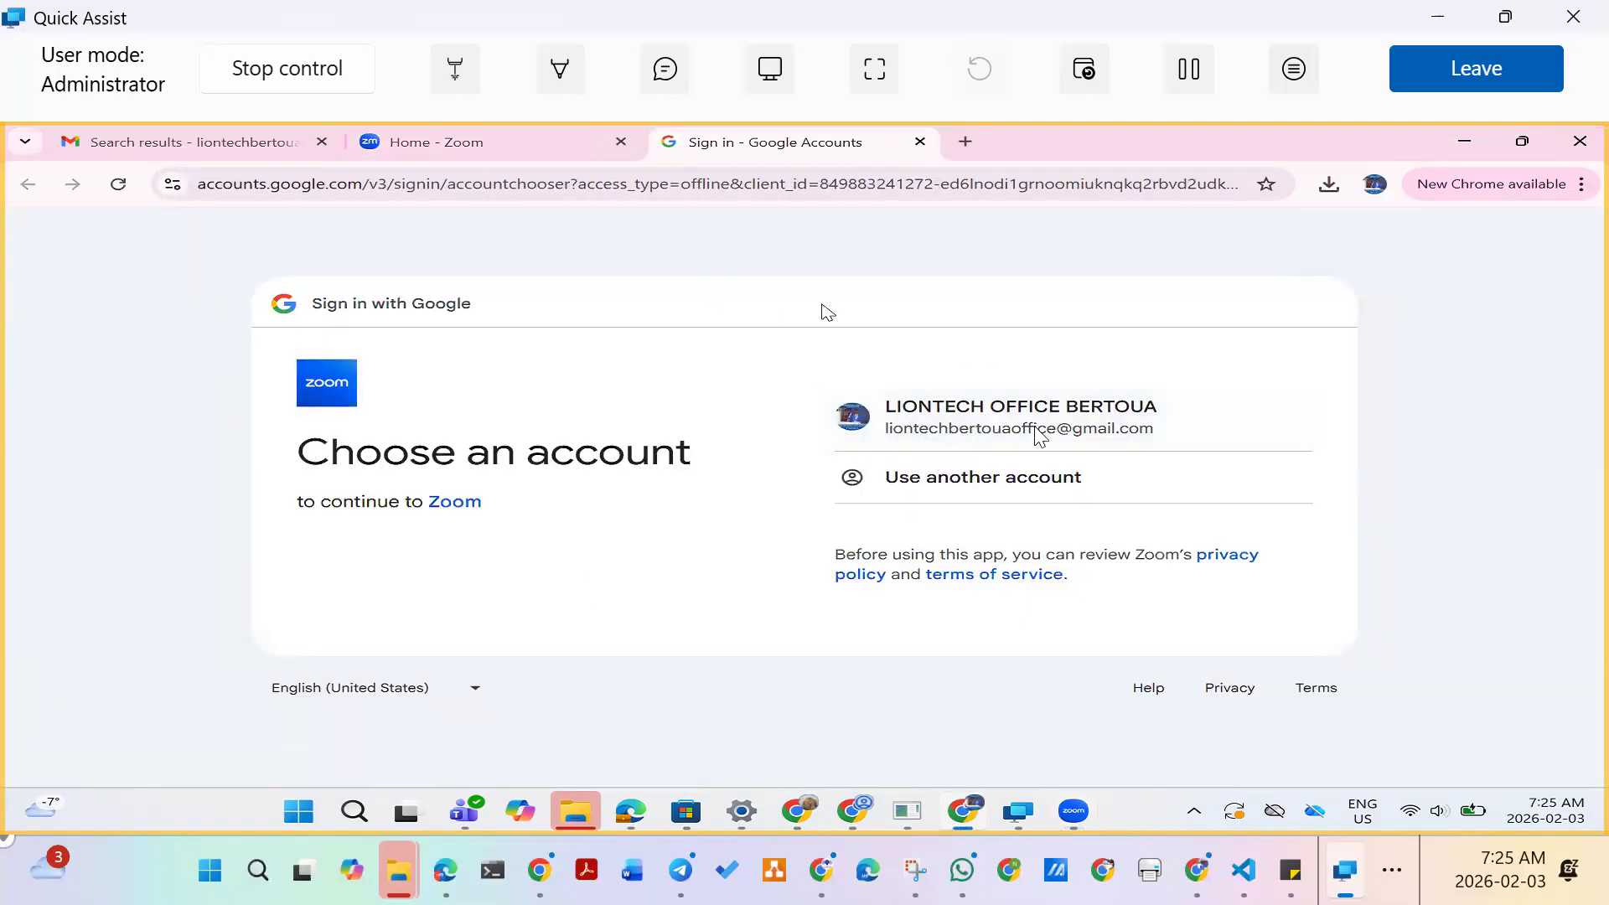
pyautogui.click(981, 412)
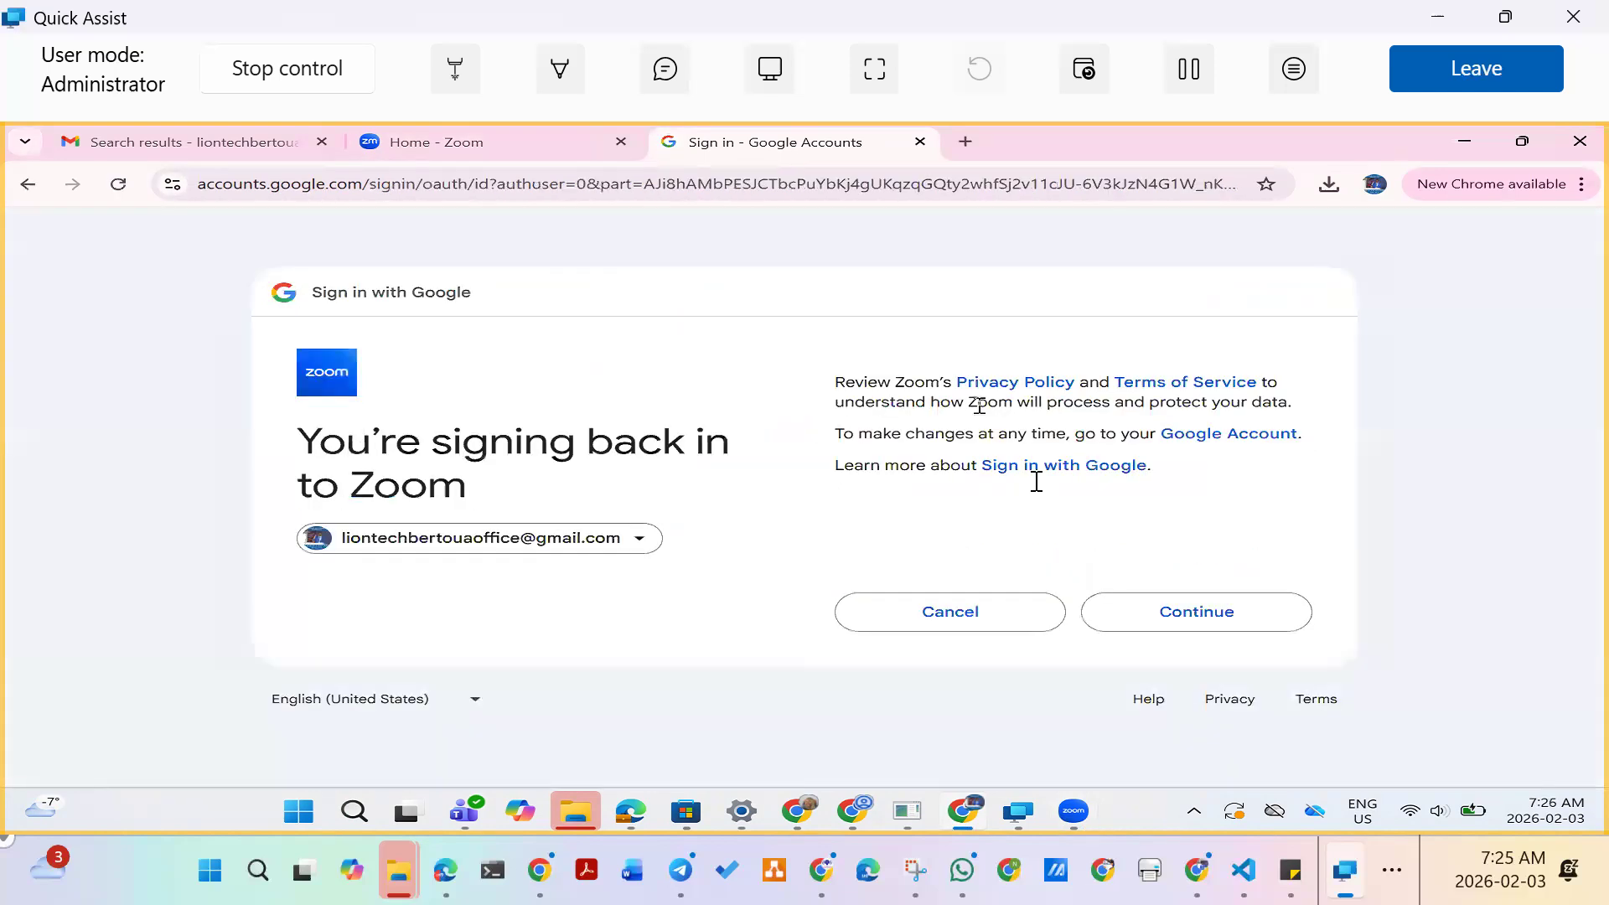
pyautogui.click(1182, 635)
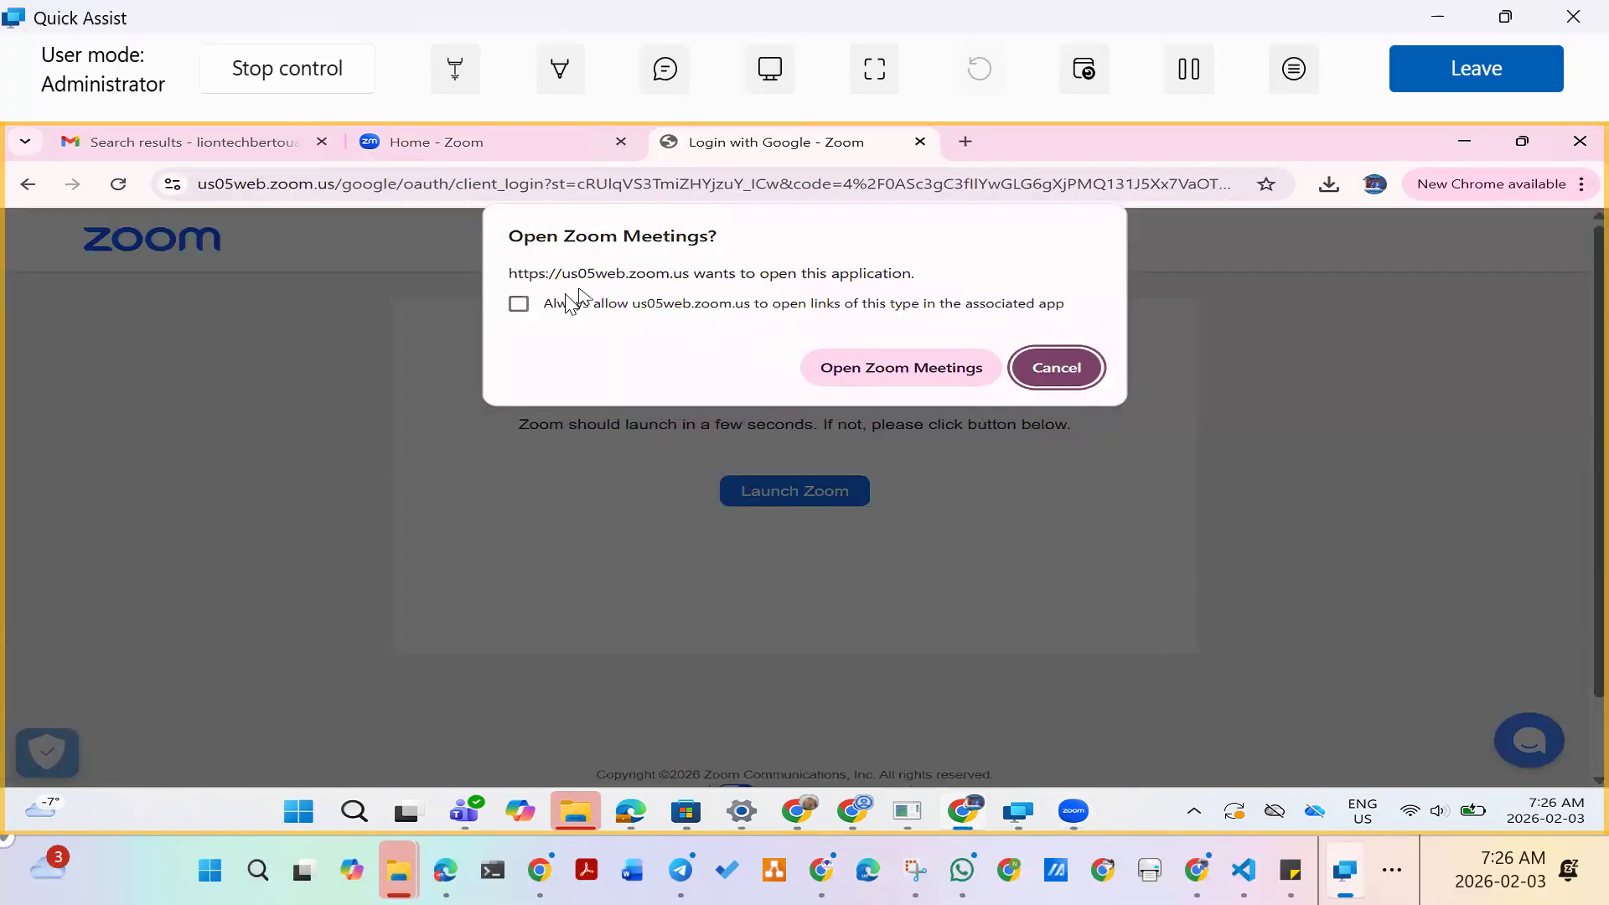
pyautogui.click(519, 304)
pyautogui.click(877, 374)
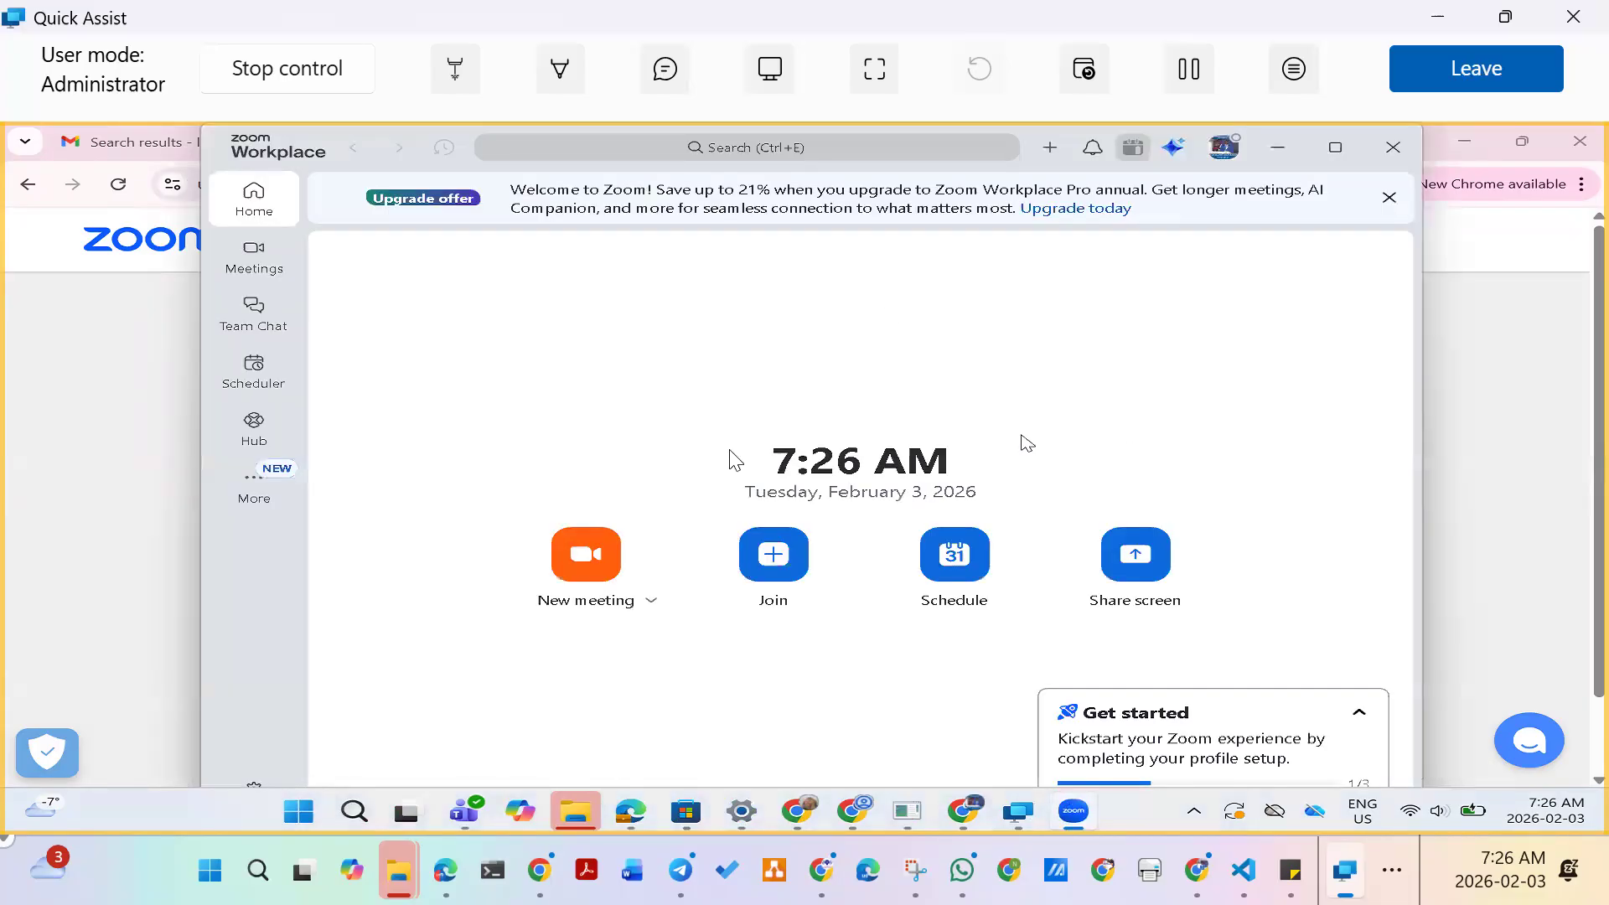
pyautogui.click(1336, 148)
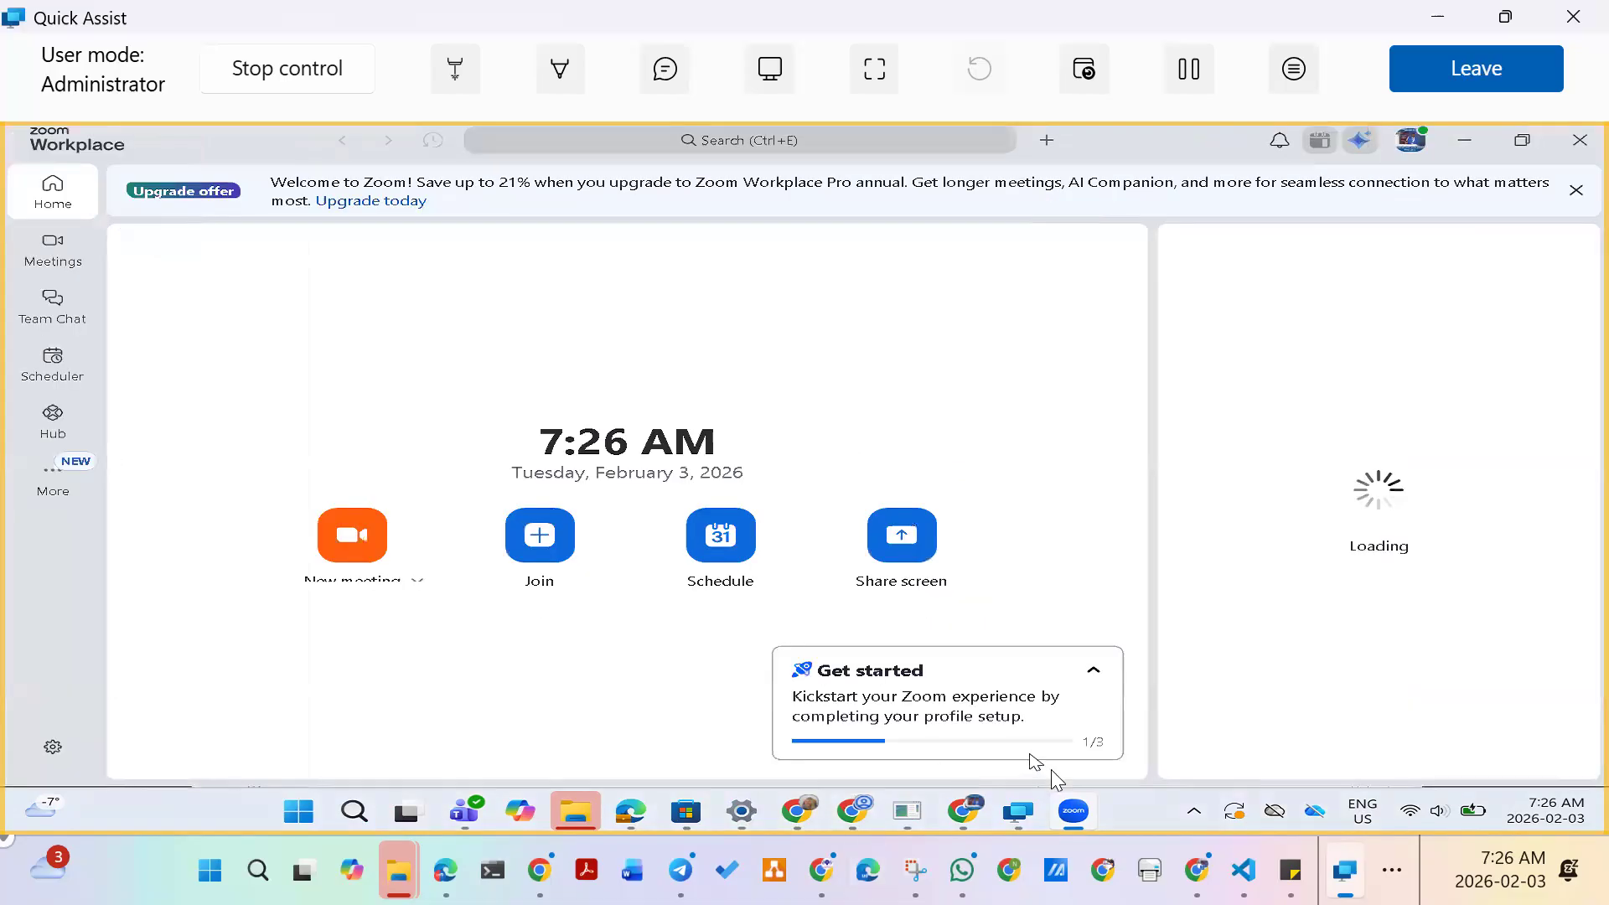
# Pin Zoom Workplace to the taskbar and dismiss the AI Companion access notice.
pyautogui.rightClick(1072, 811)
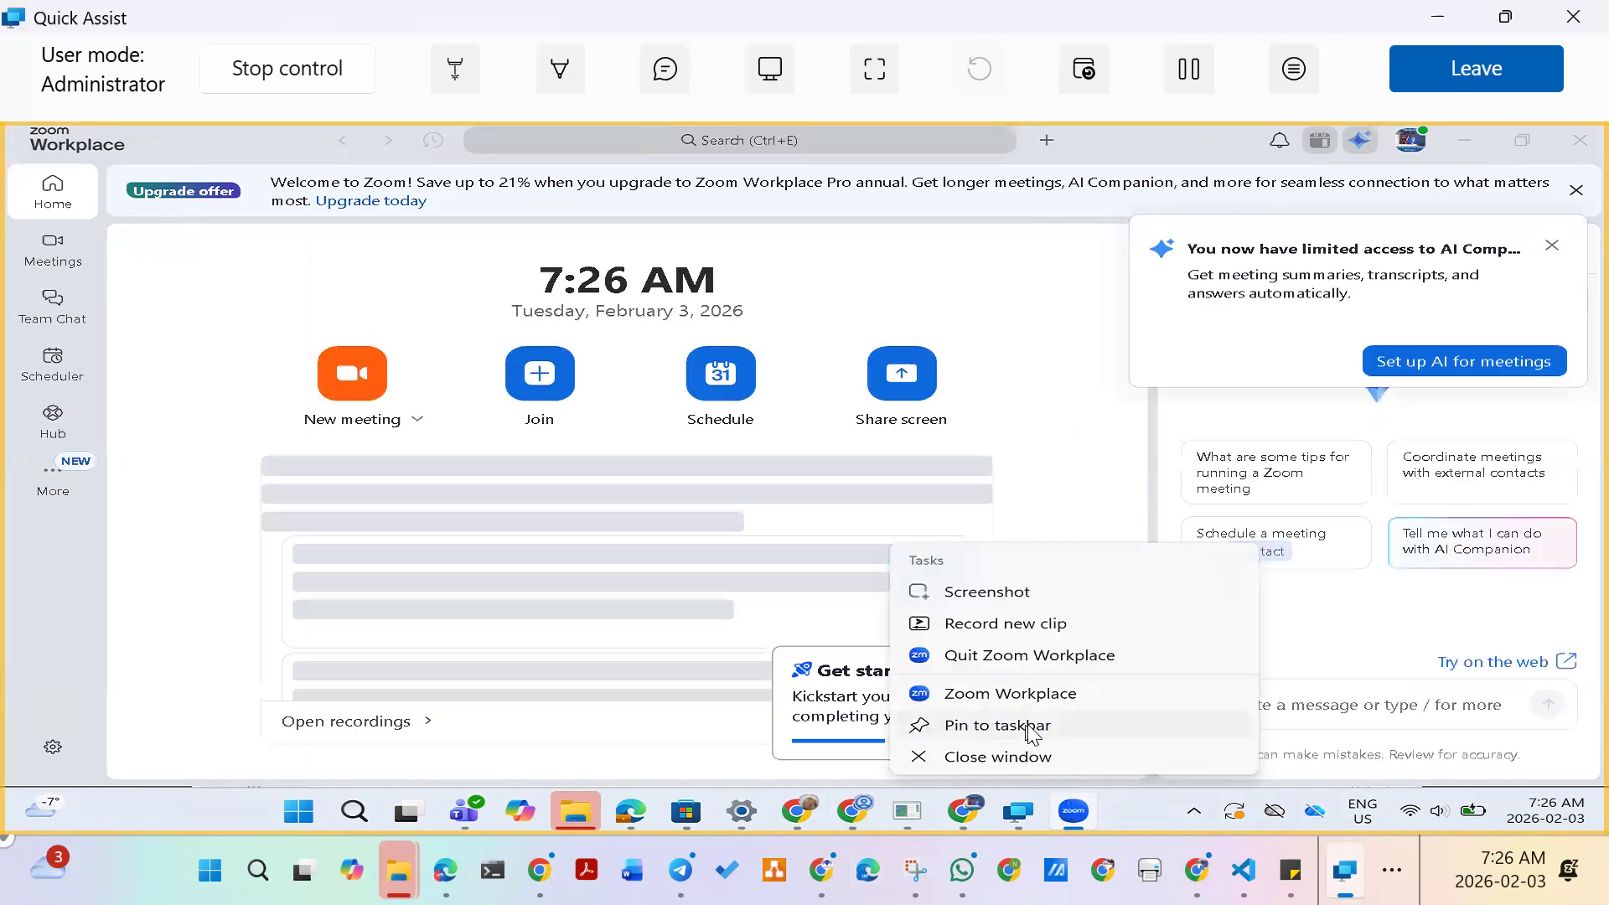
pyautogui.click(1550, 255)
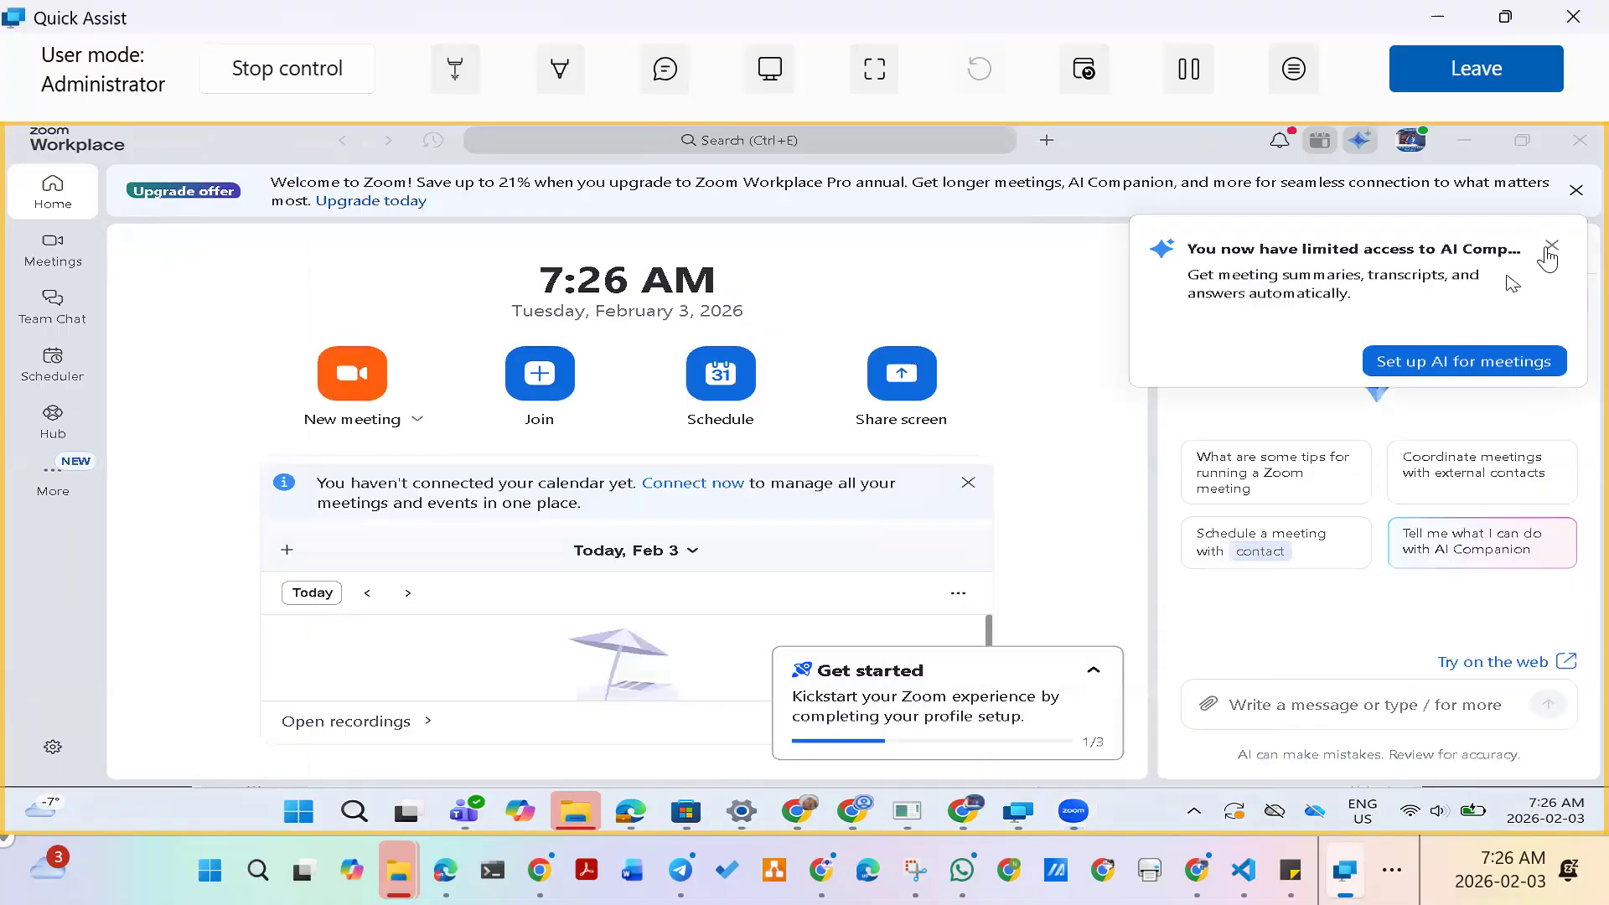
# Close the limited AI Companion access notice and the "See what's included" banner, and look over the home page's calendar.
pyautogui.click(1549, 255)
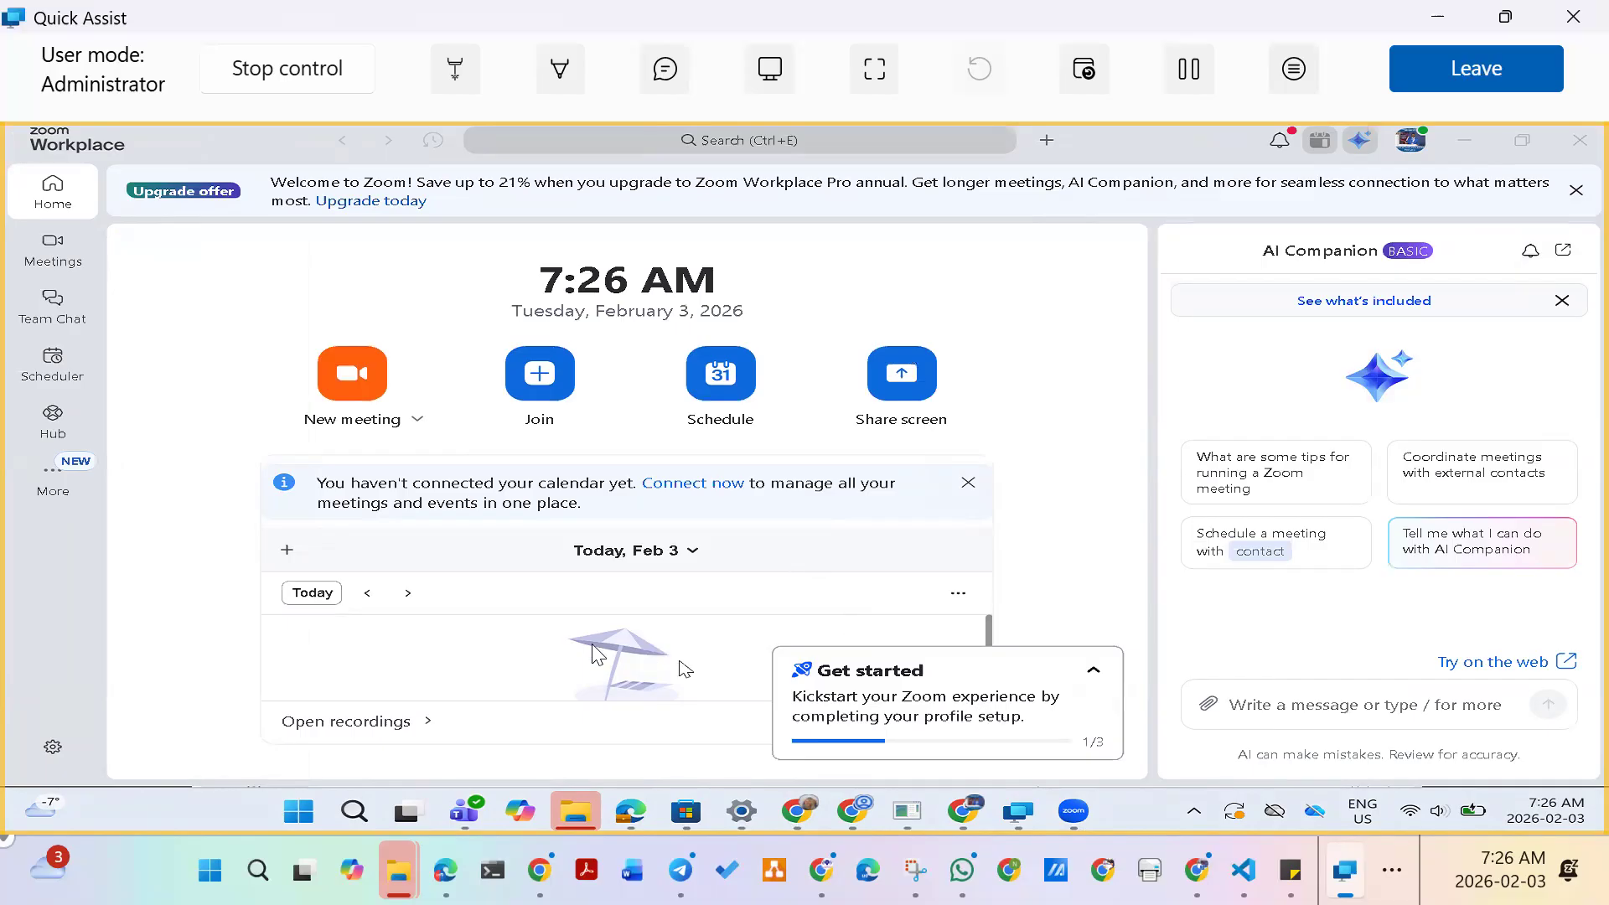
pyautogui.scroll(-2, 620, 594)
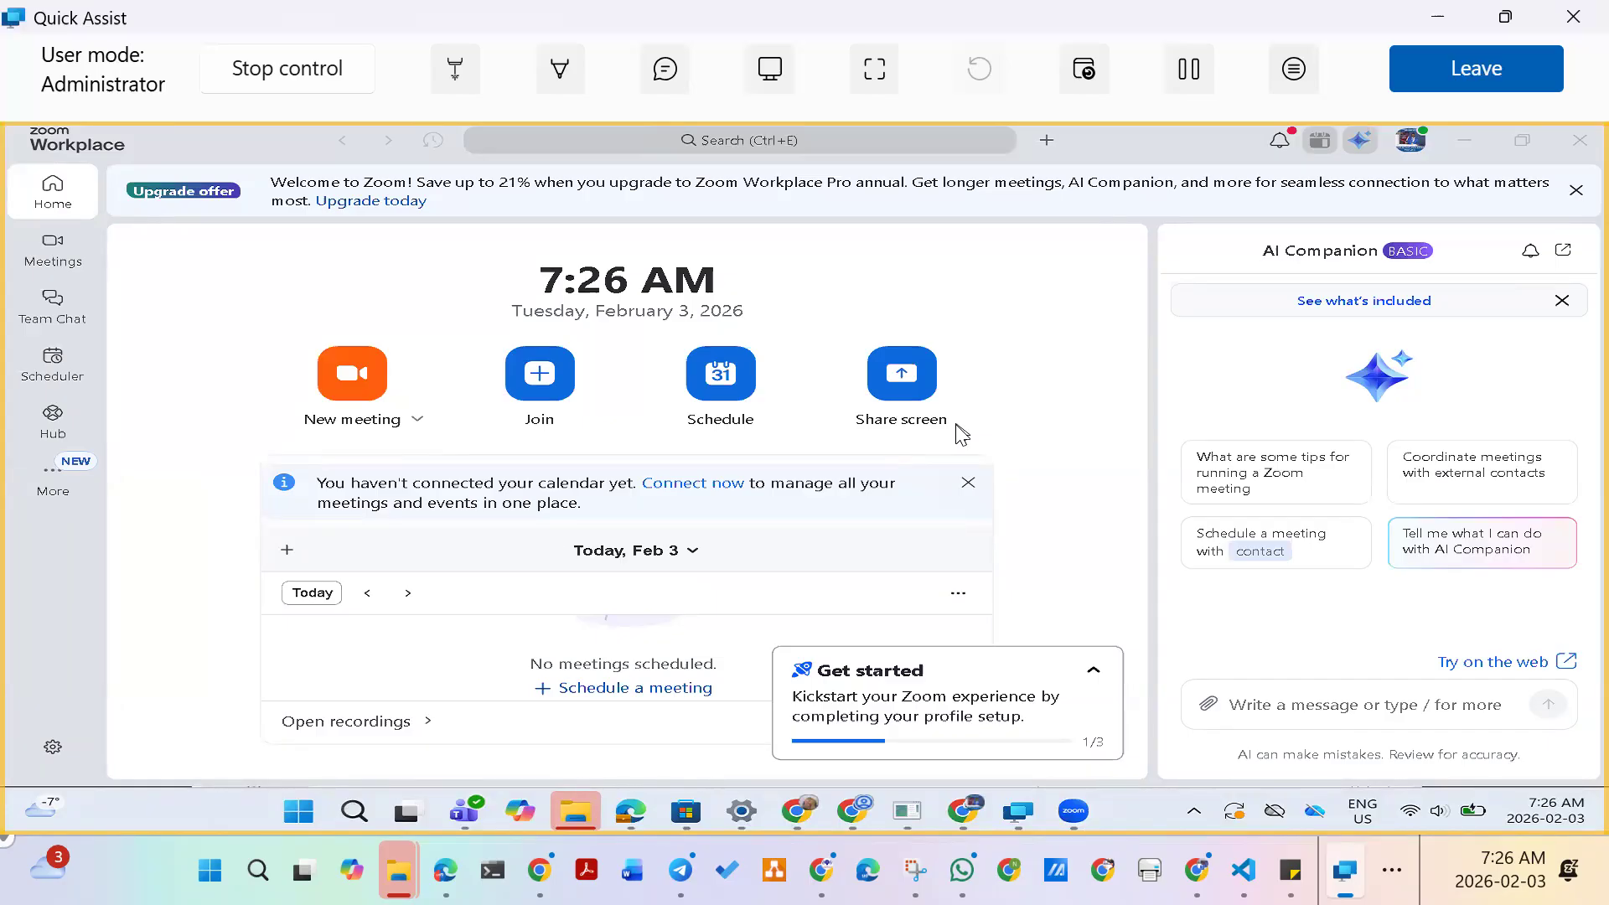
pyautogui.click(1562, 300)
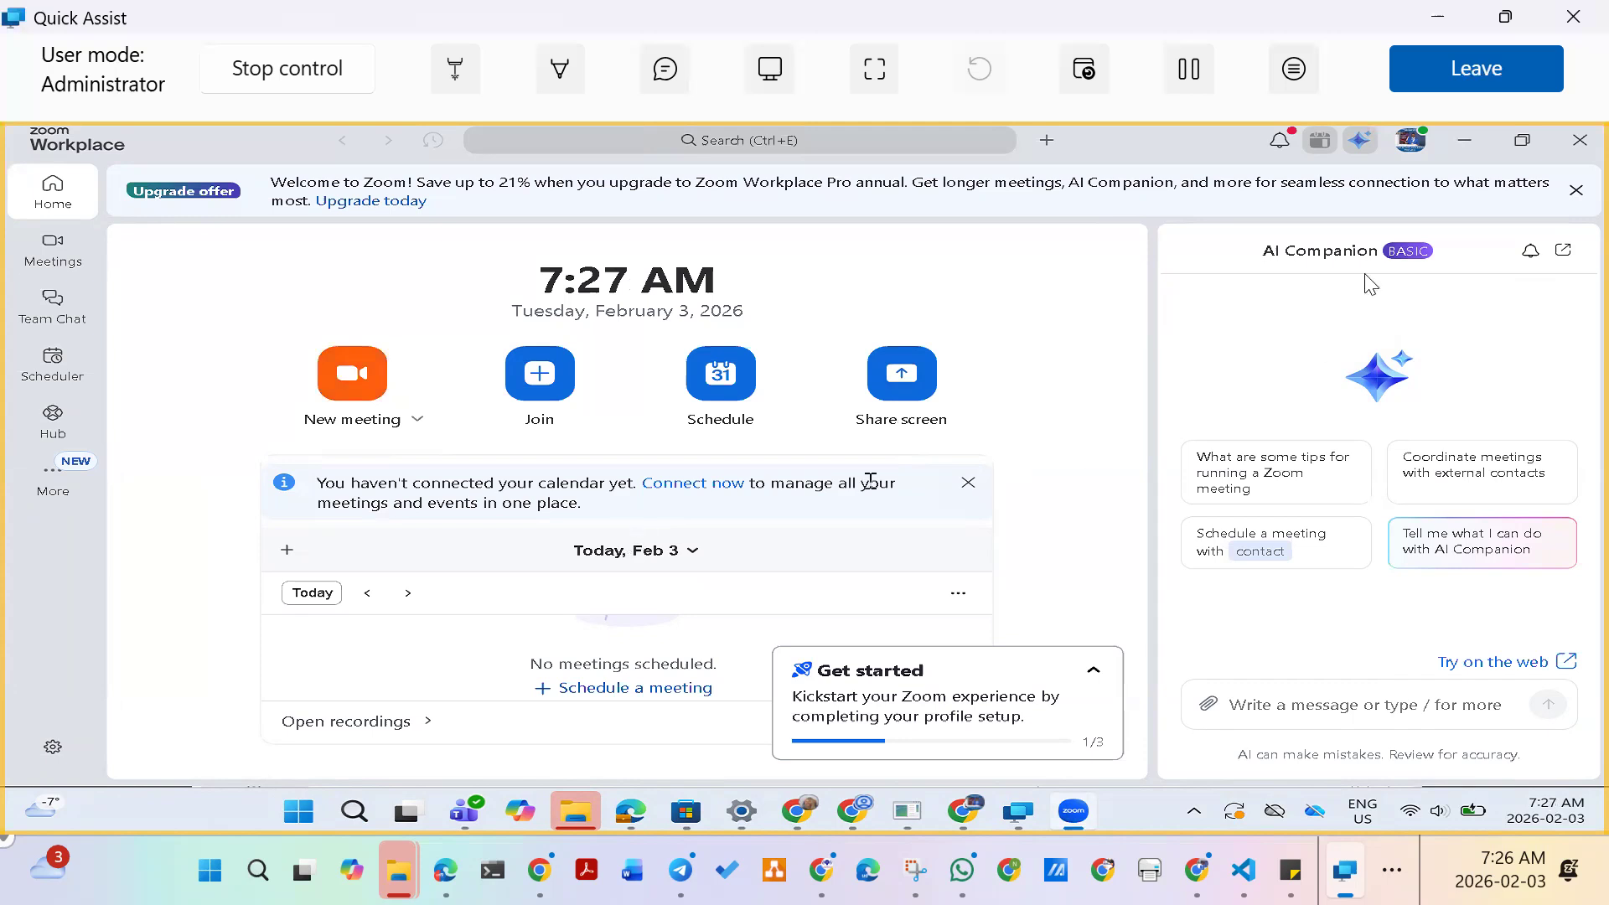
# Open the account's My profile page on the Zoom website and dismiss the "Make the switch" offer.
pyautogui.click(1409, 142)
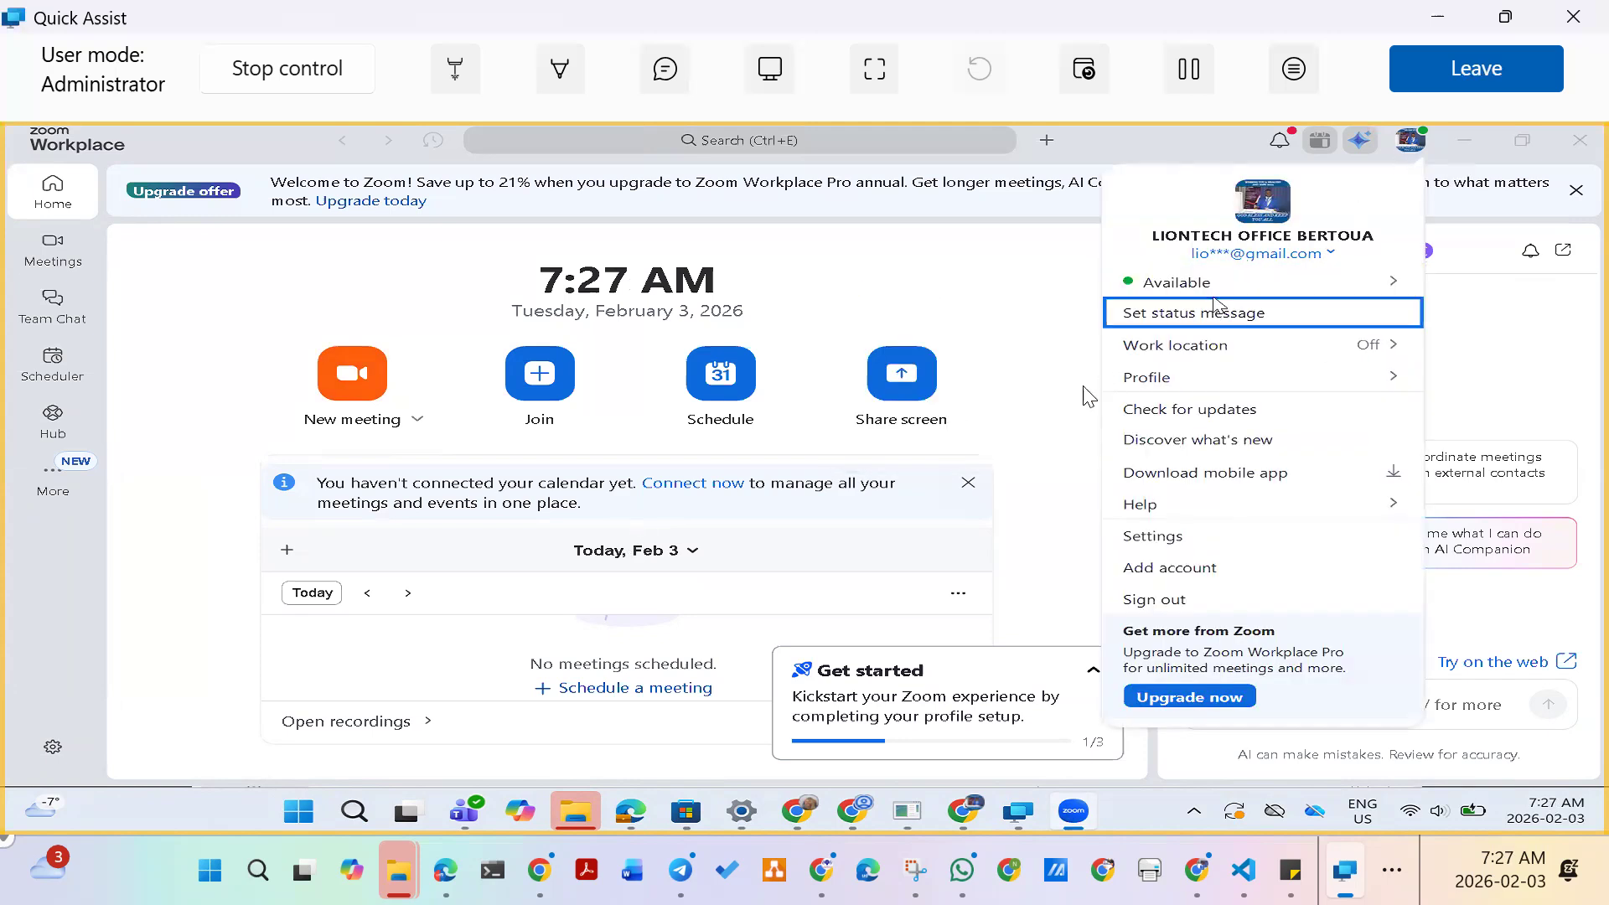
pyautogui.moveTo(1165, 377)
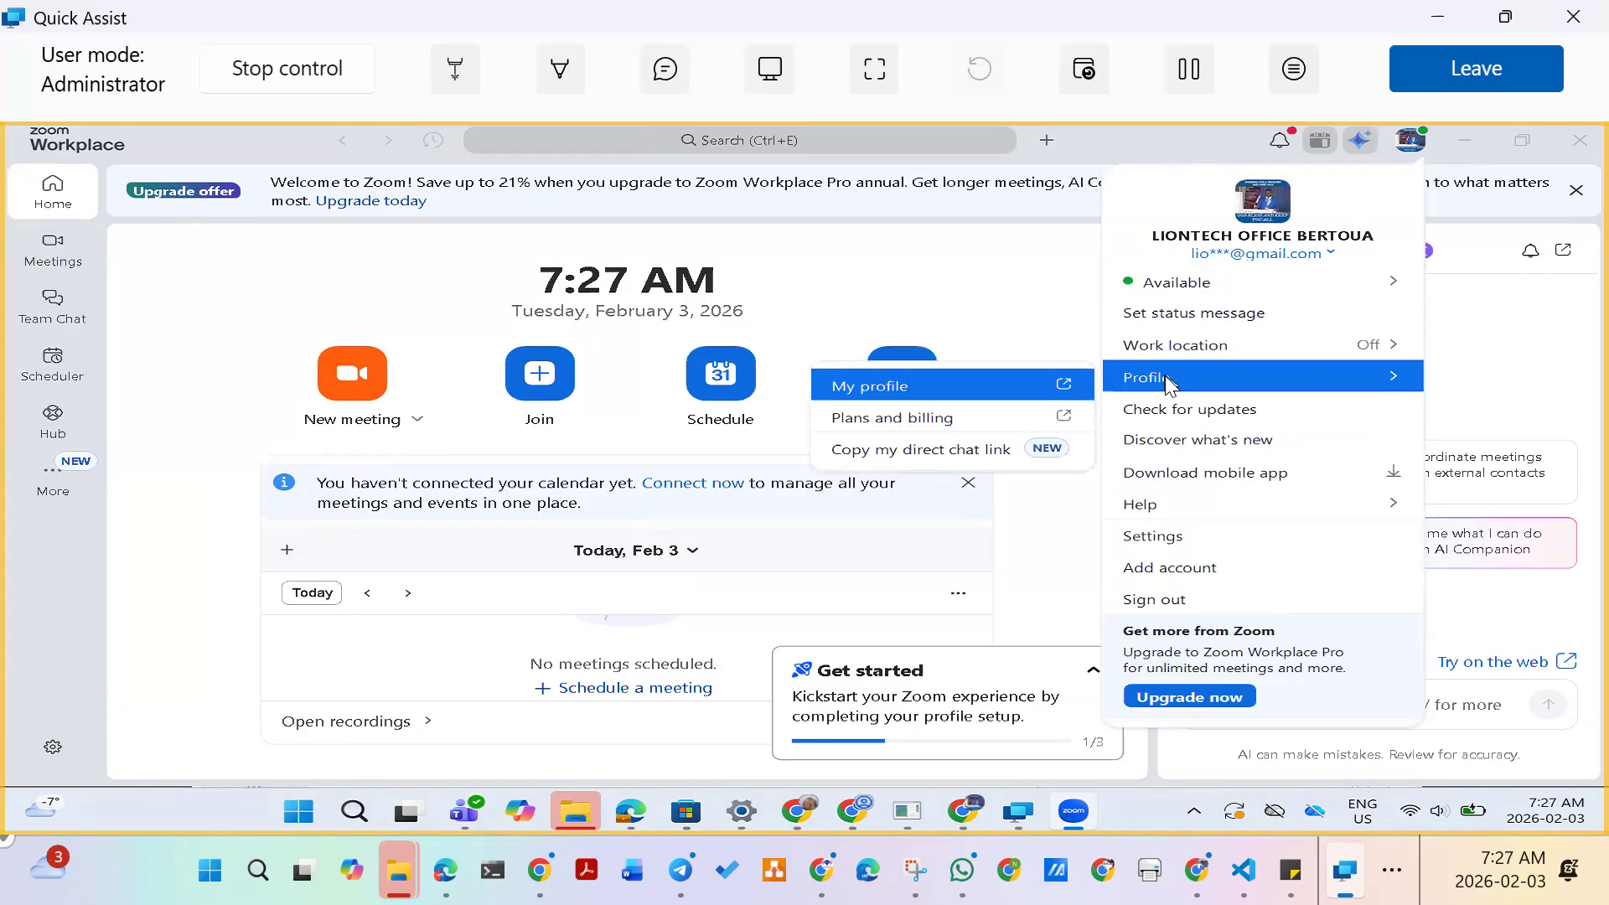
pyautogui.click(1070, 391)
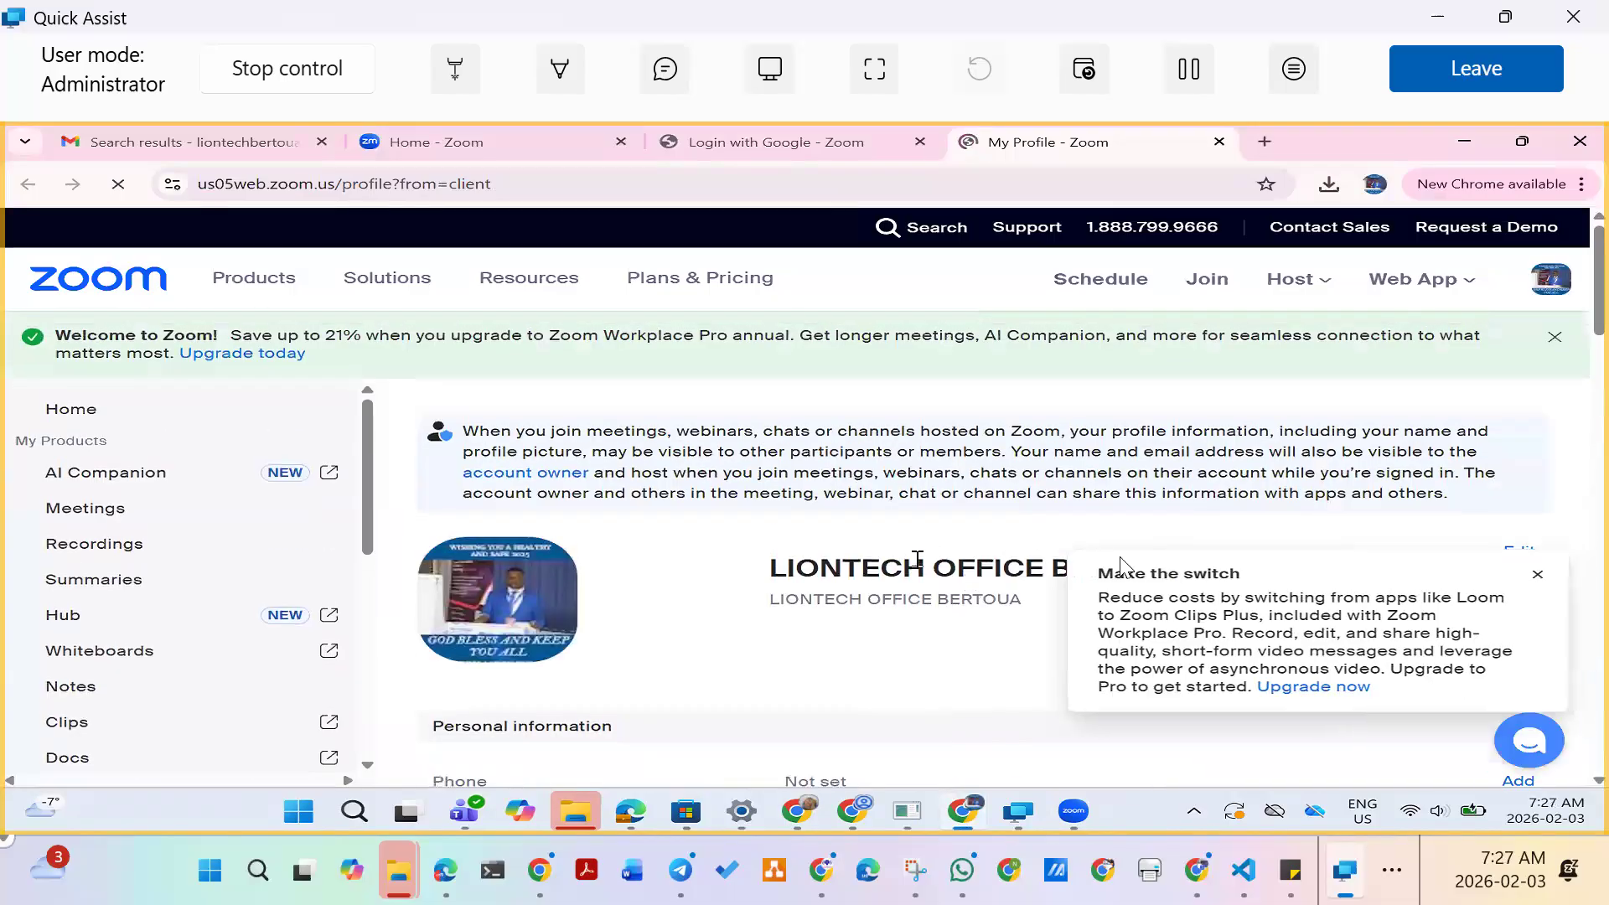
pyautogui.click(1538, 575)
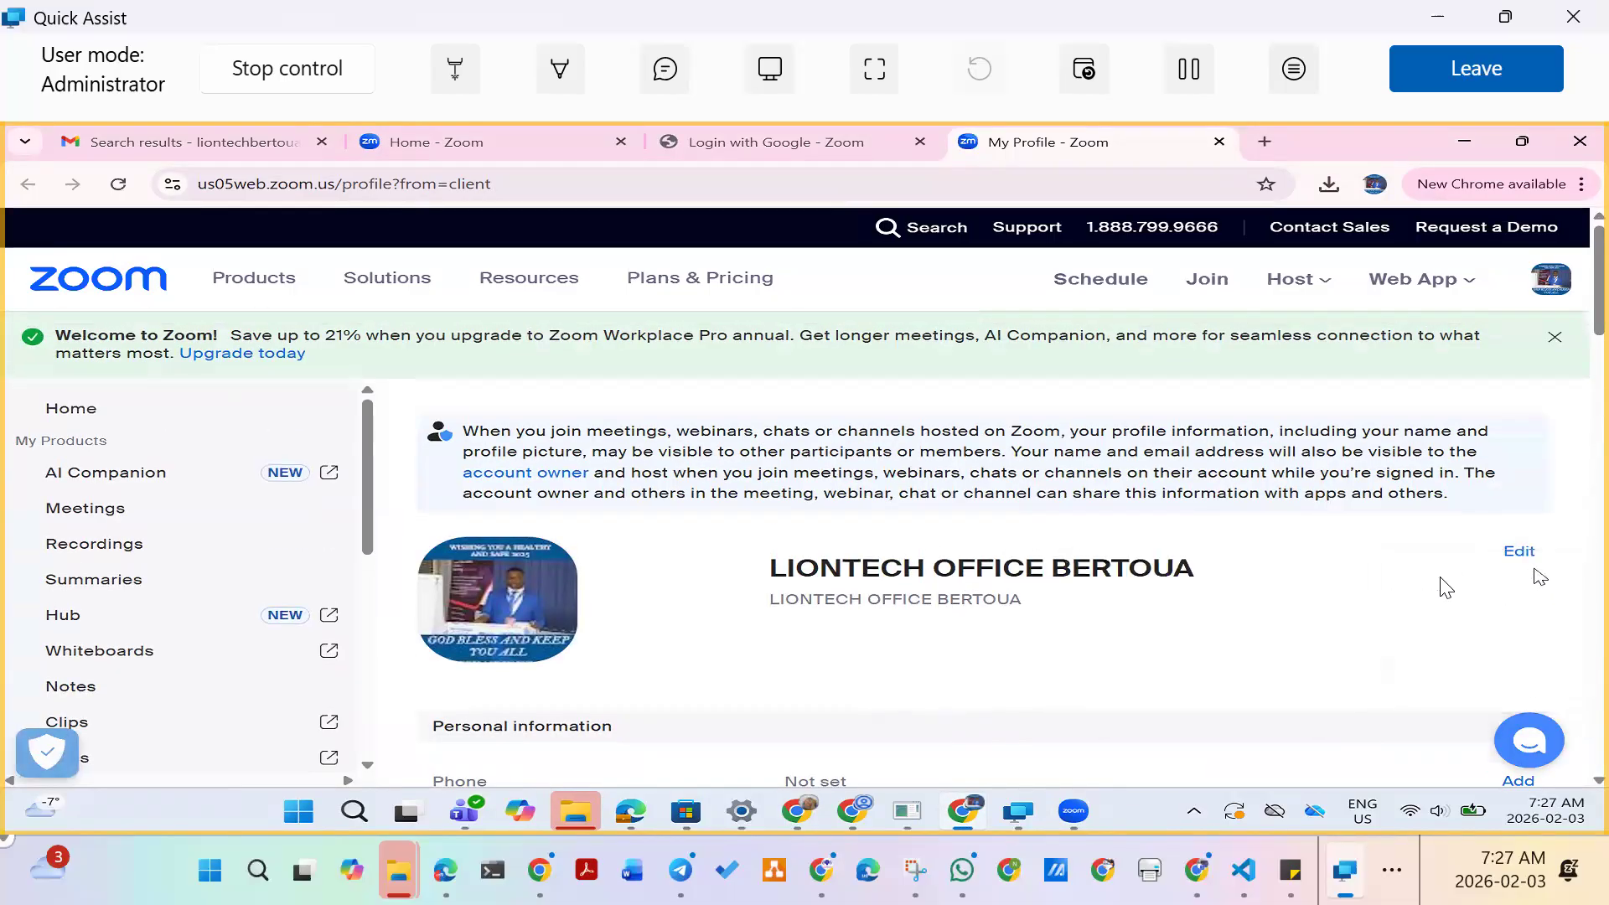
# Replace the profile's display name with the account holder's title and name, and save the profile.
pyautogui.click(1520, 550)
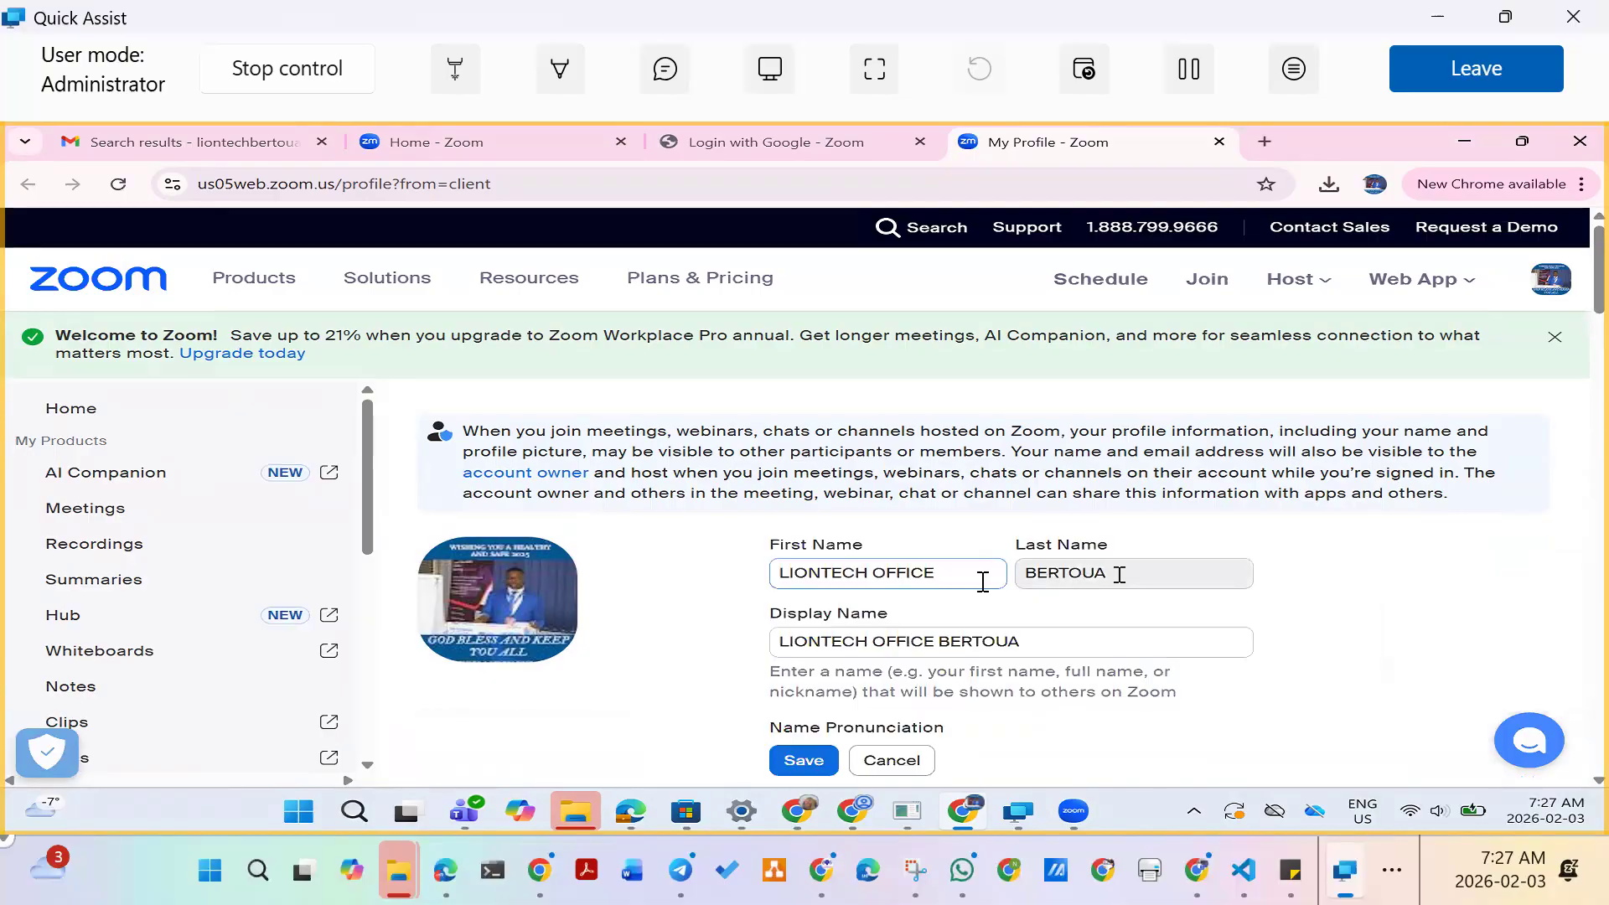
pyautogui.tripleClick(834, 641)
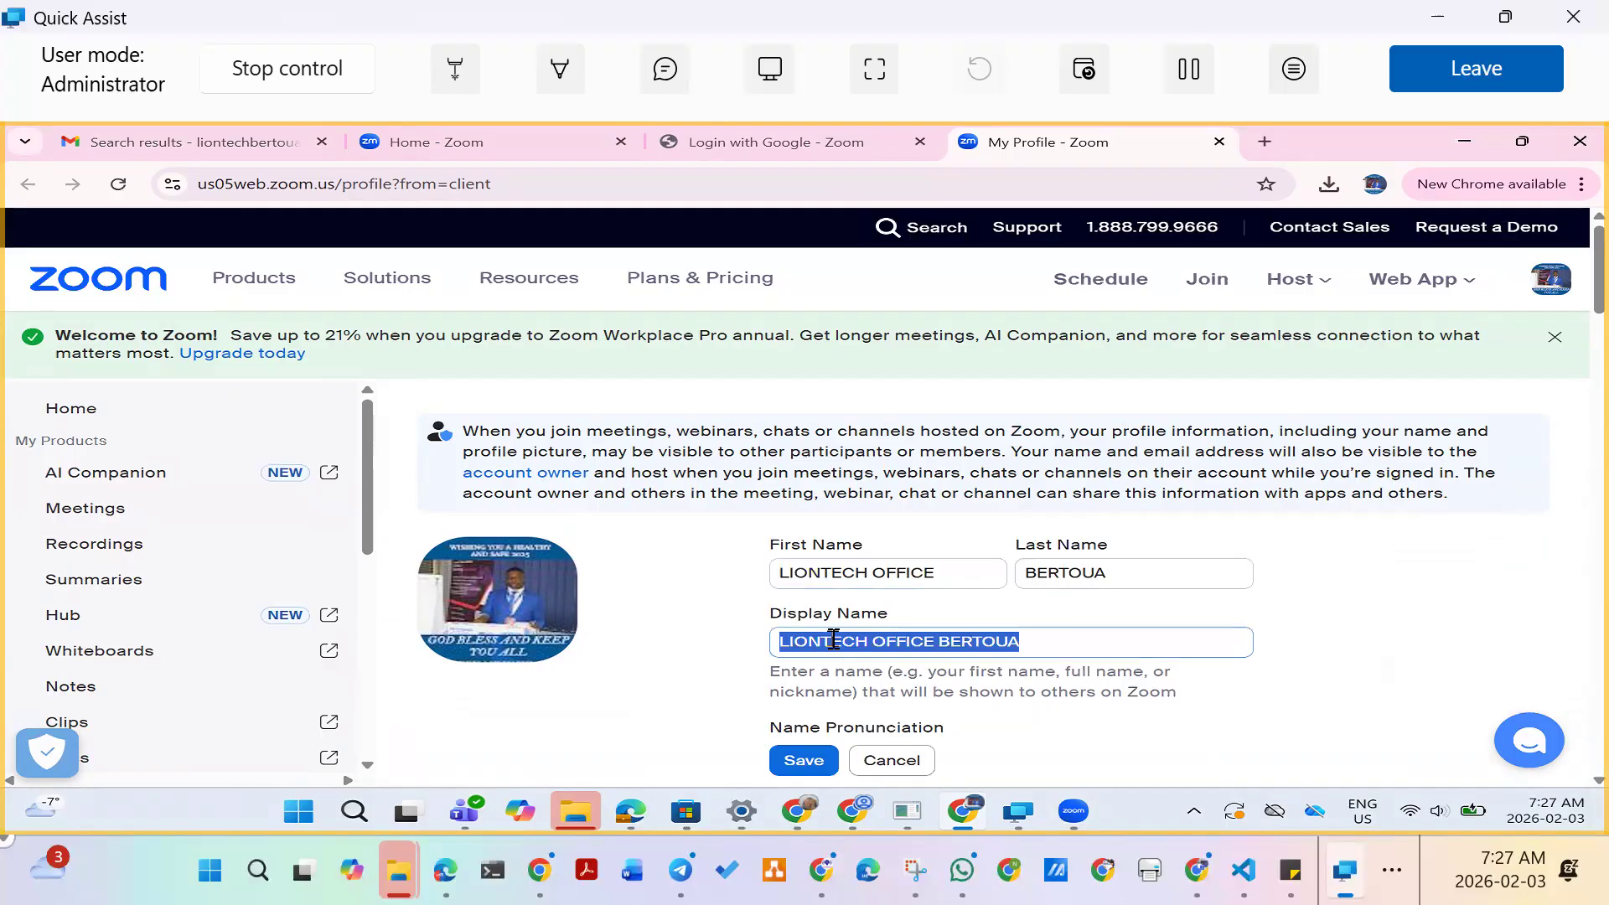
pyautogui.press('capslock')
pyautogui.write('PROF PRINCE')
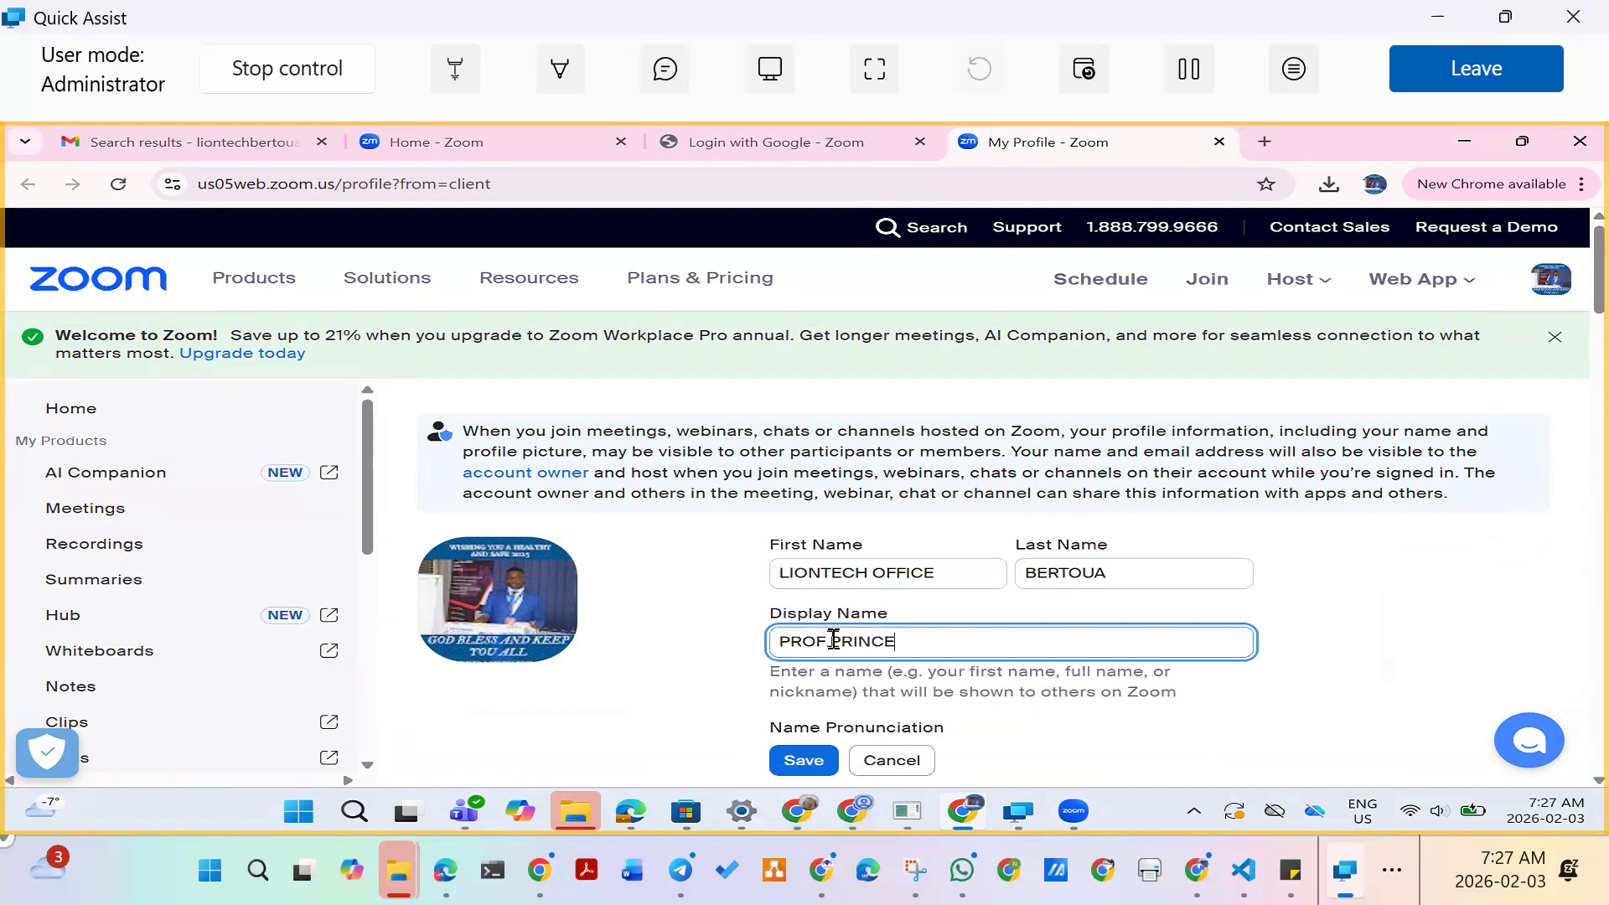
pyautogui.click(788, 761)
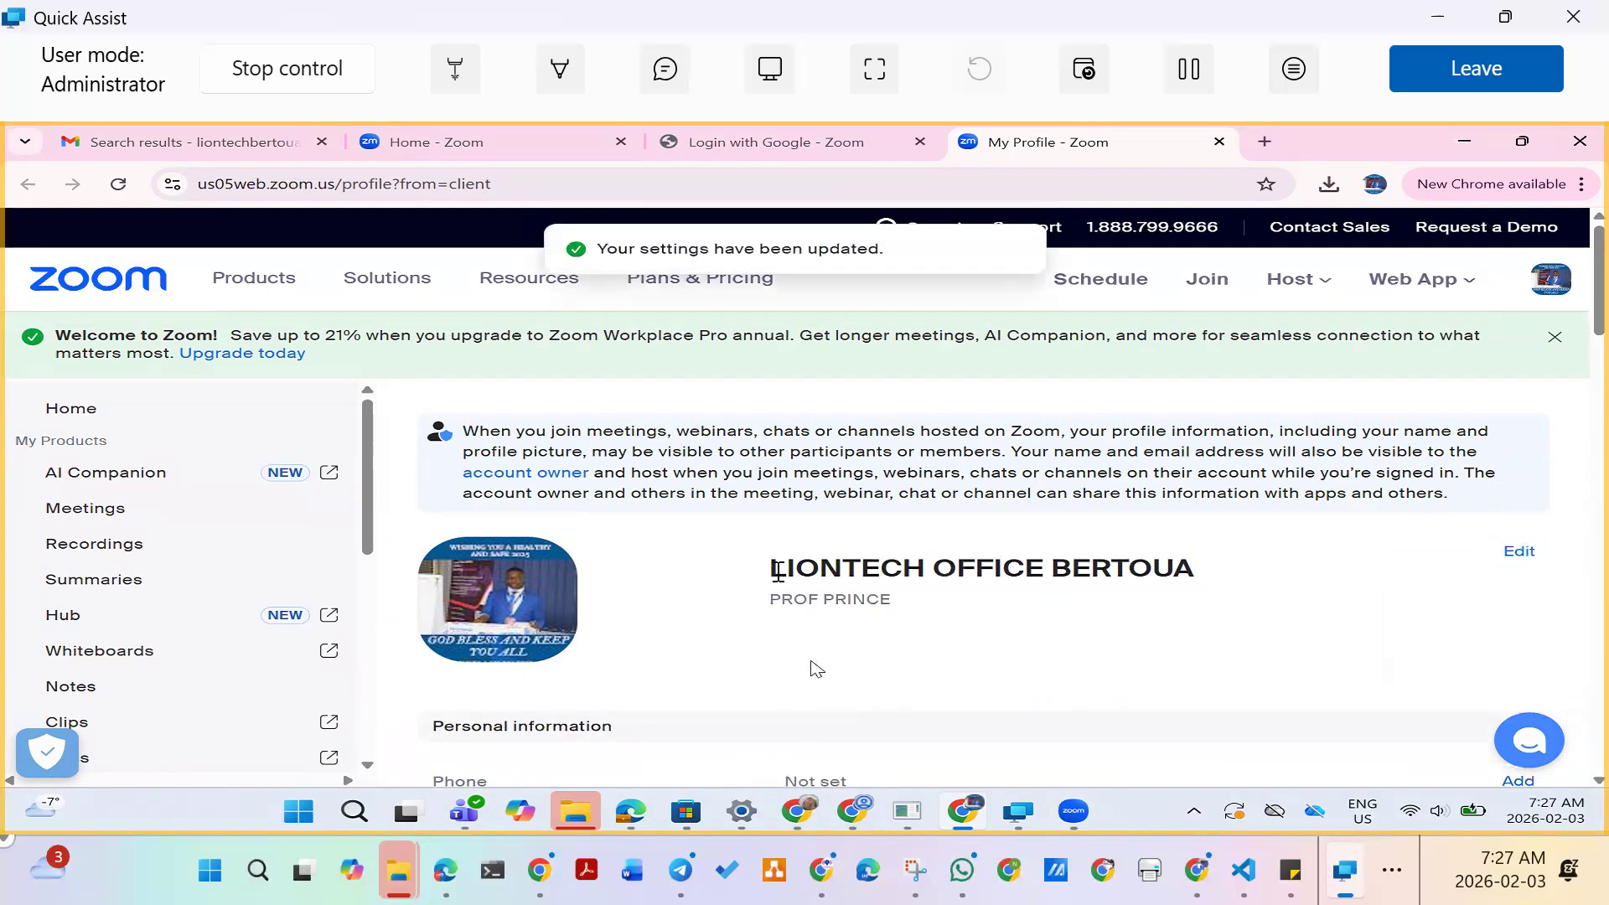
# Review the profile's name, picture, personal information and meeting sections, and leave the Quick Assist remote session.
pyautogui.tripleClick(1210, 567)
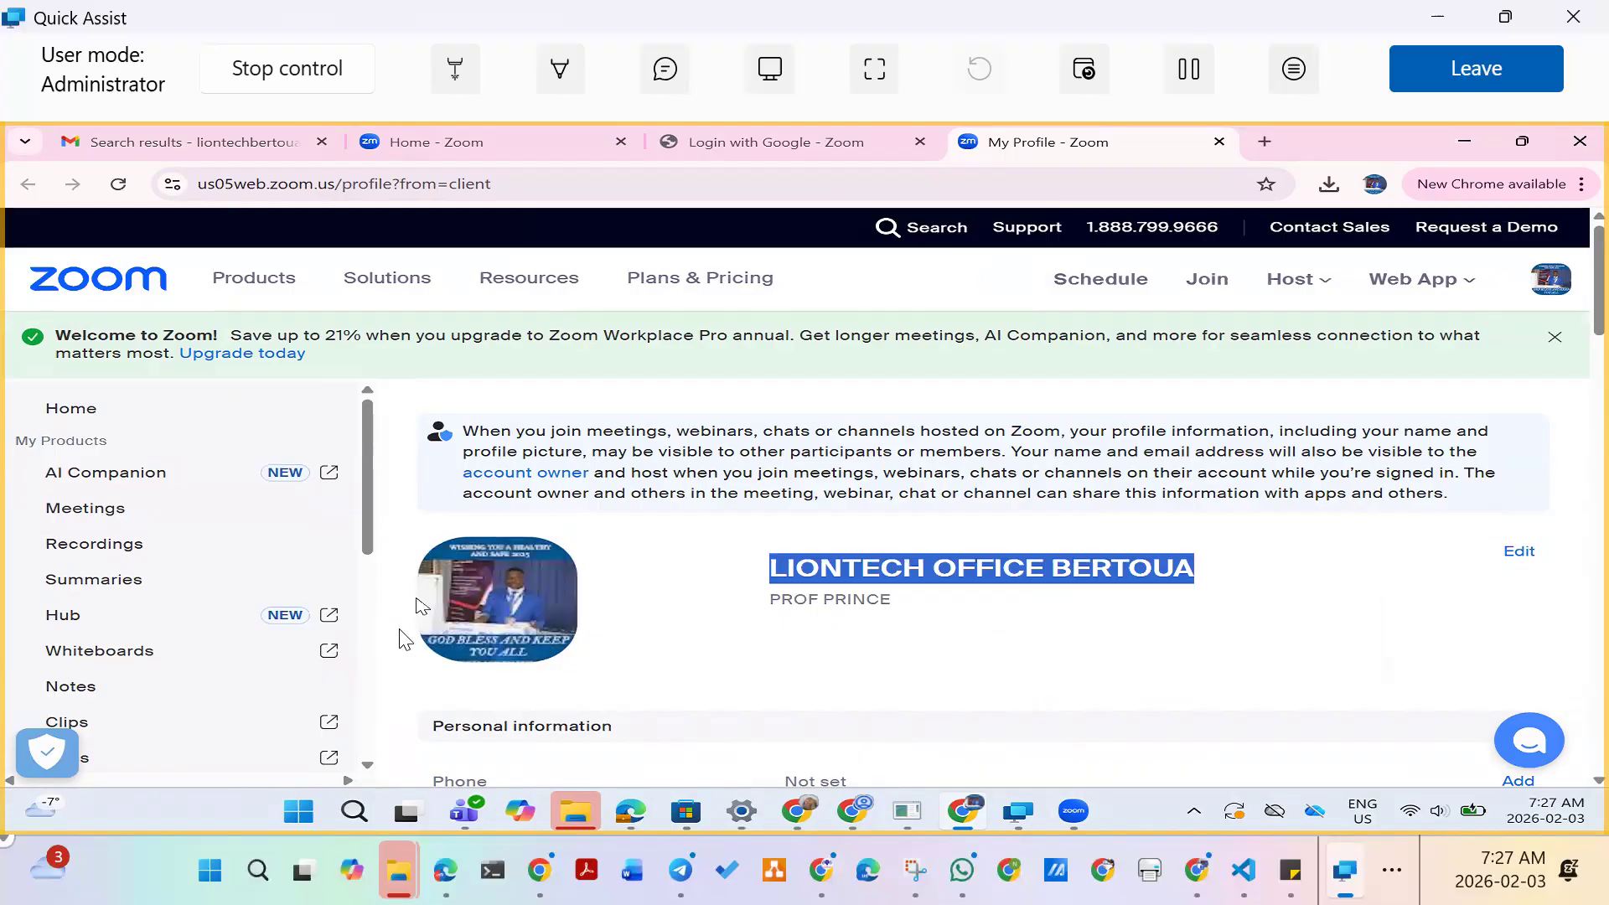
pyautogui.moveTo(488, 614)
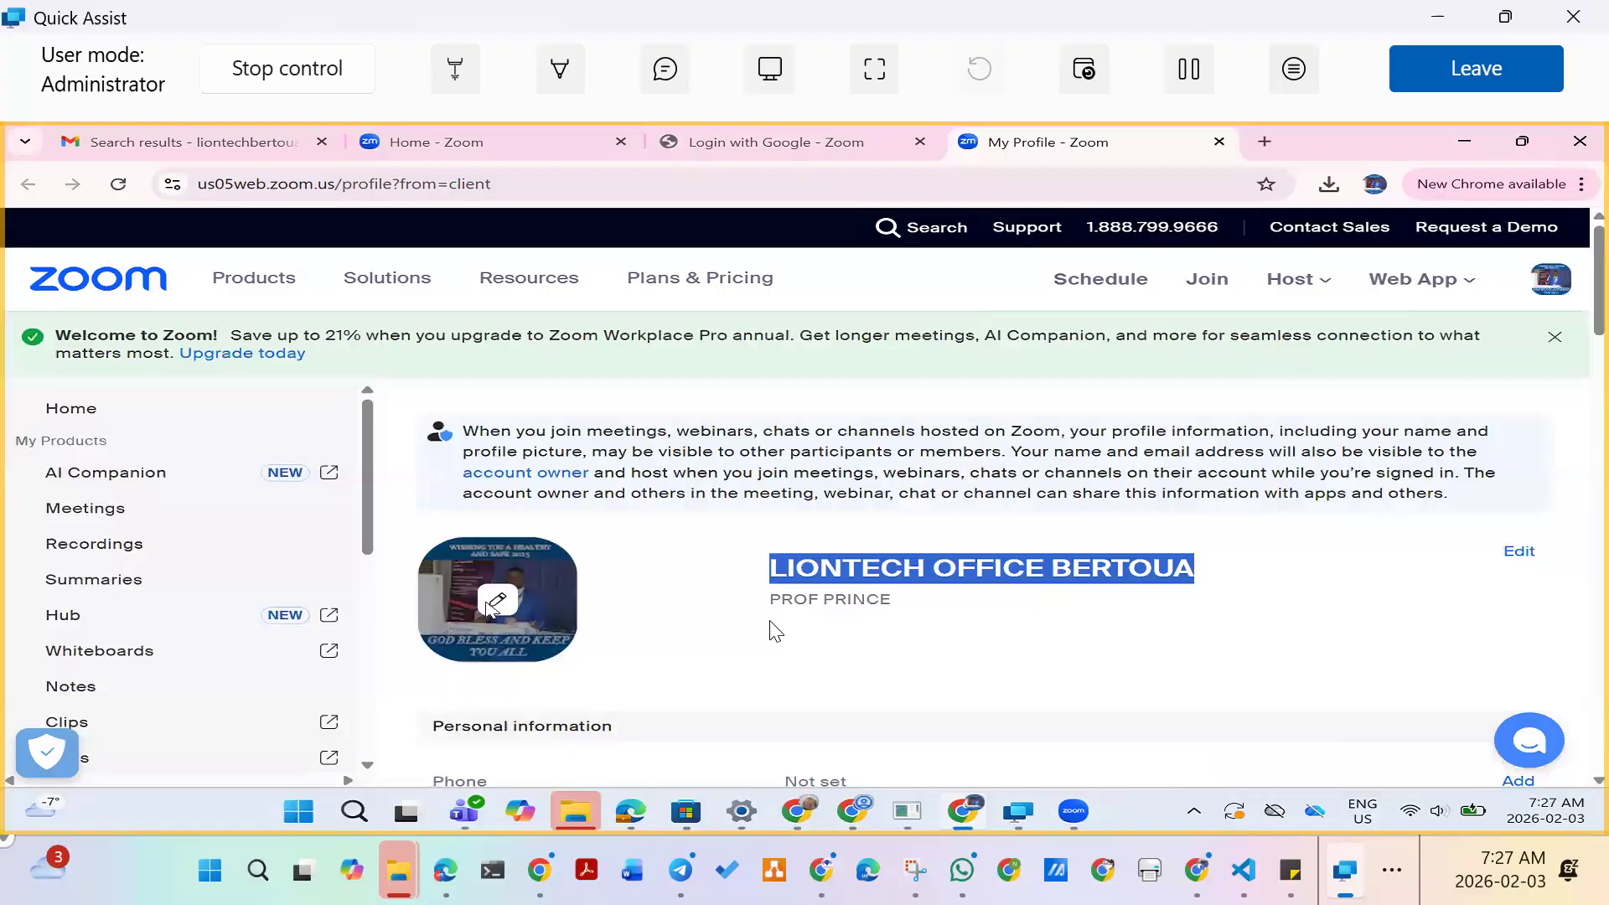
pyautogui.scroll(-5, 771, 631)
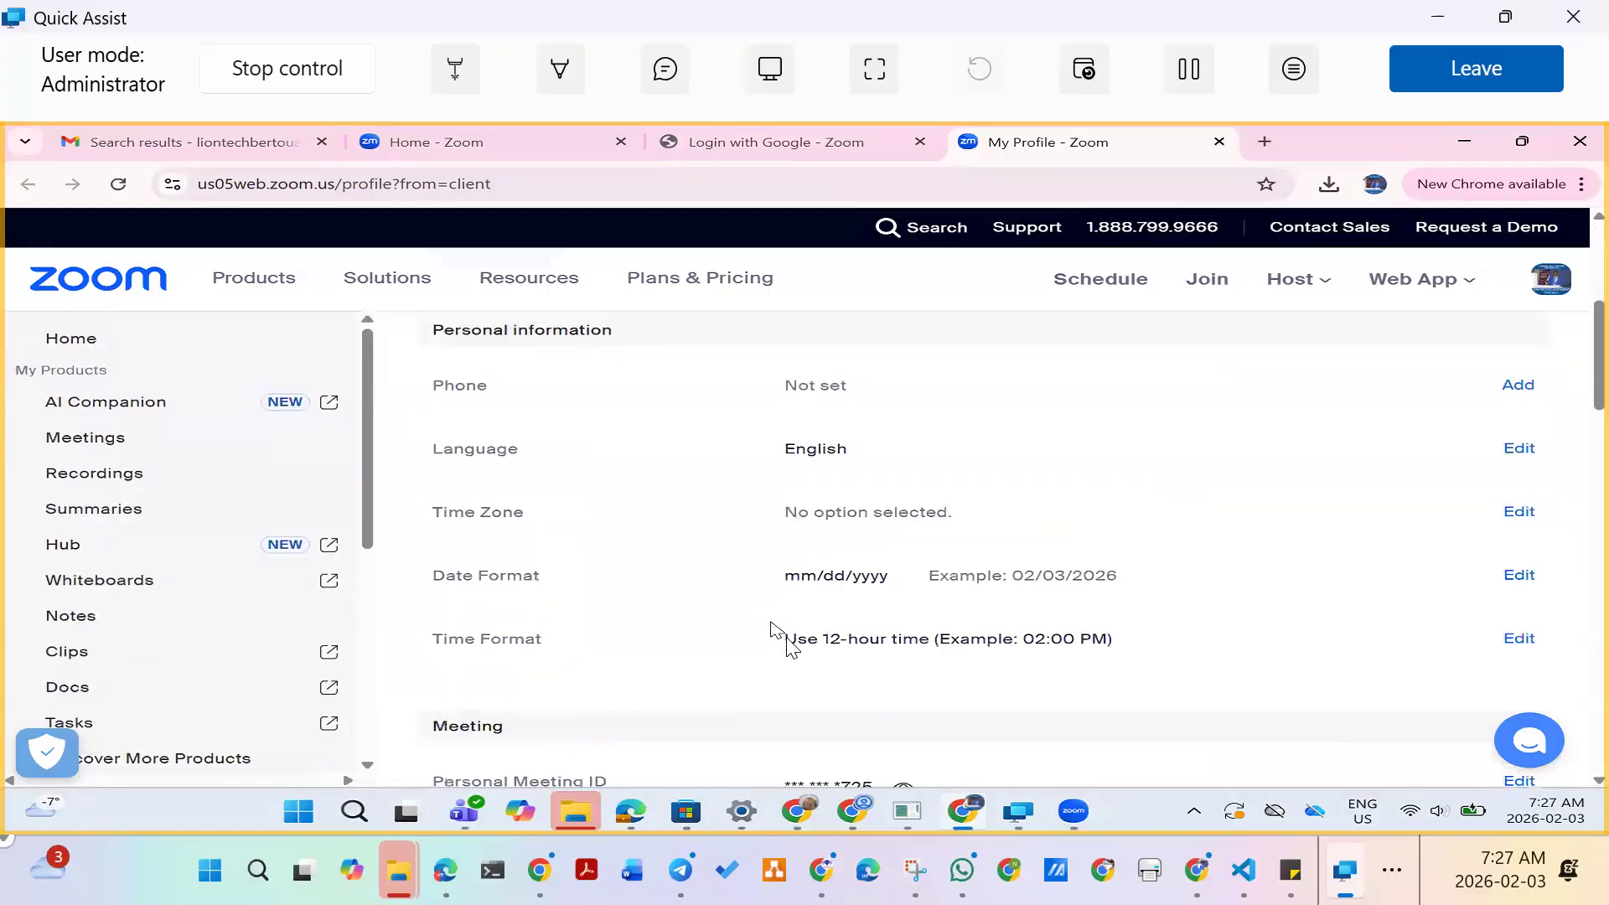
pyautogui.scroll(-5, 780, 639)
pyautogui.scroll(10, 1098, 762)
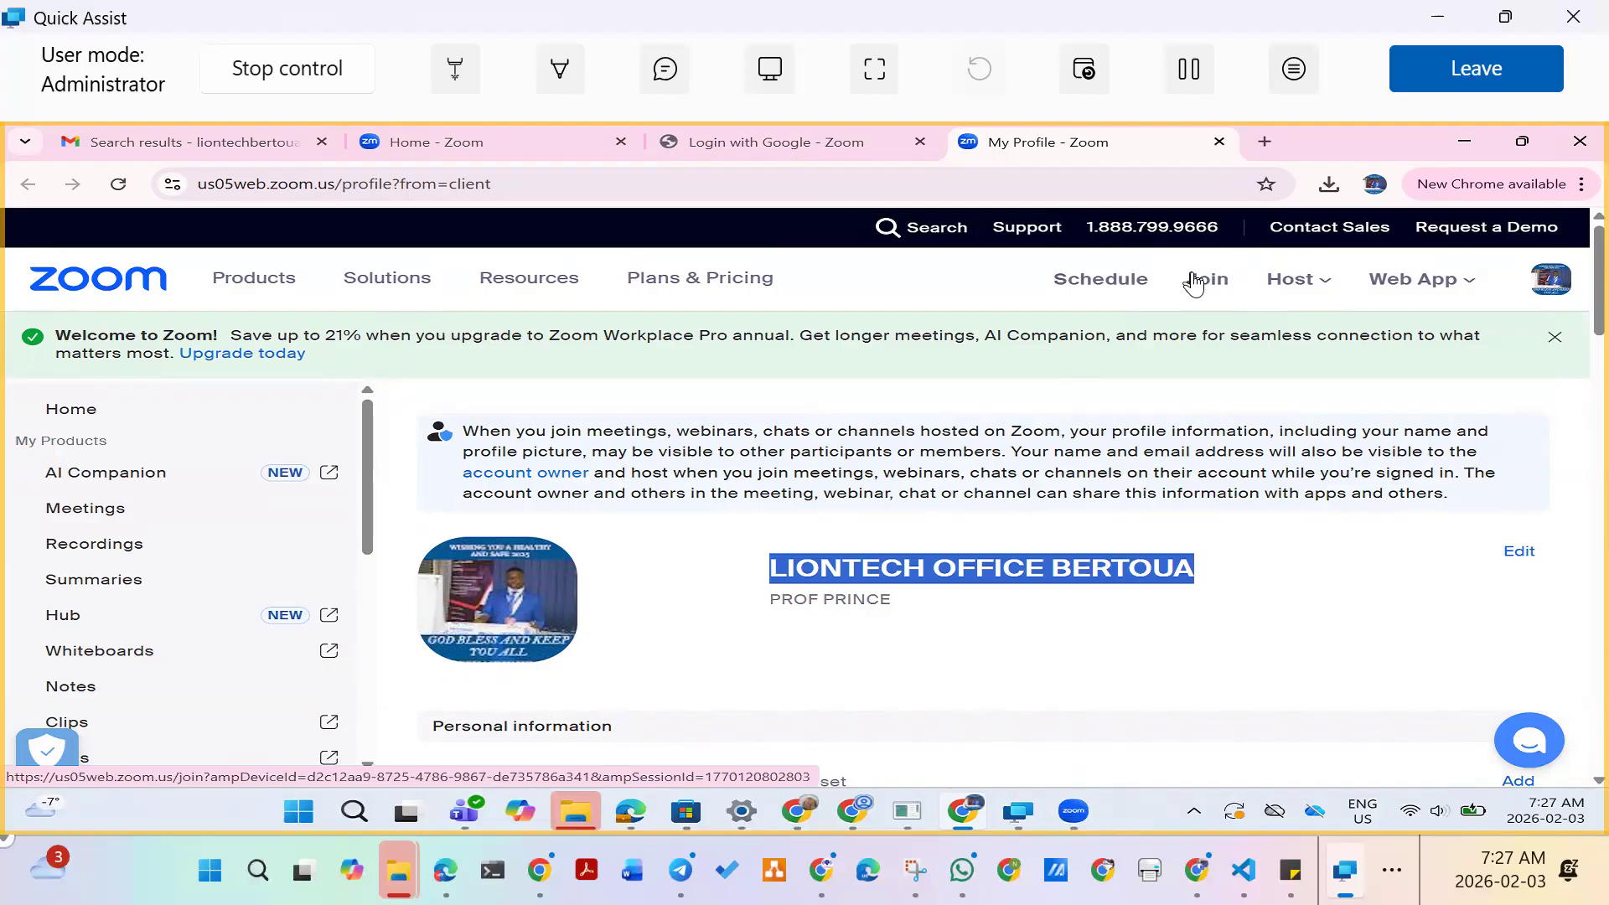
pyautogui.click(1485, 80)
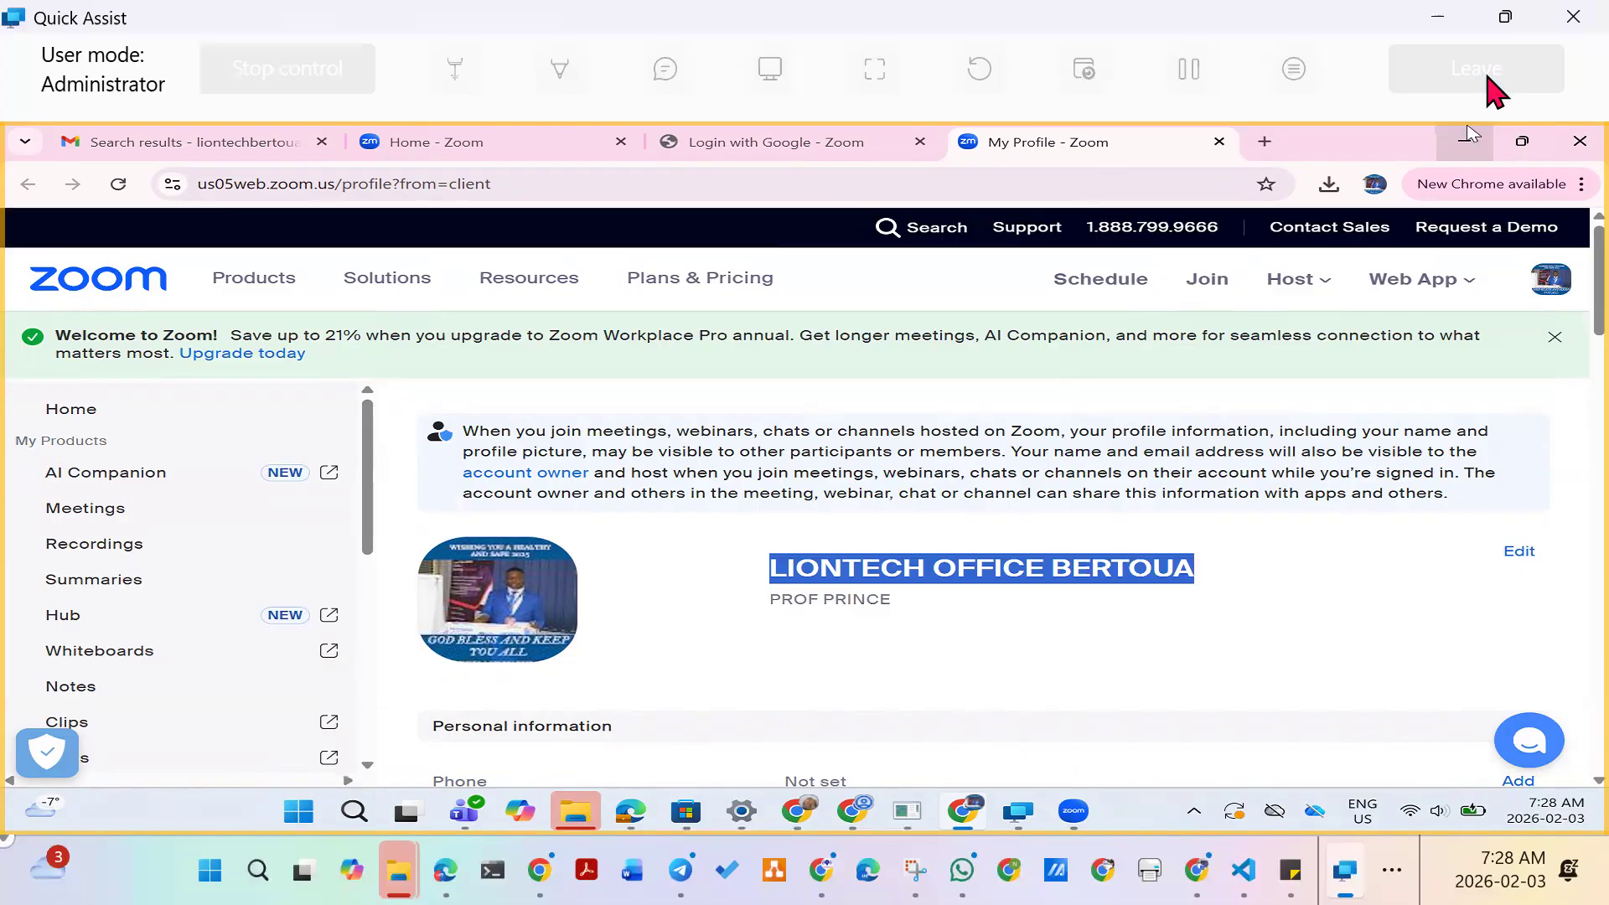